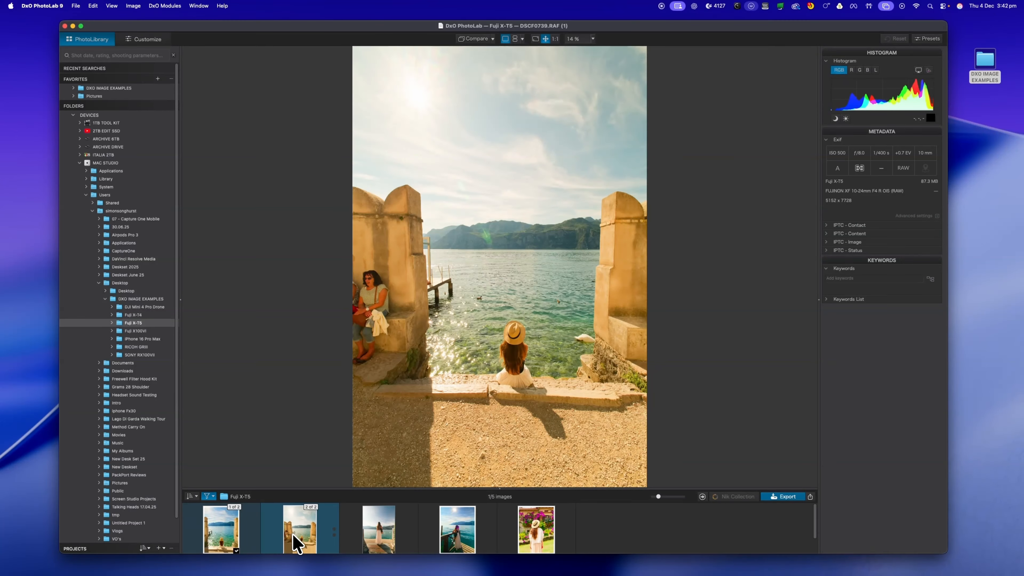
Step: Open the Fuji X-T5 subfolder of DXO IMAGE EXAMPLES from the favorites
click(229, 537)
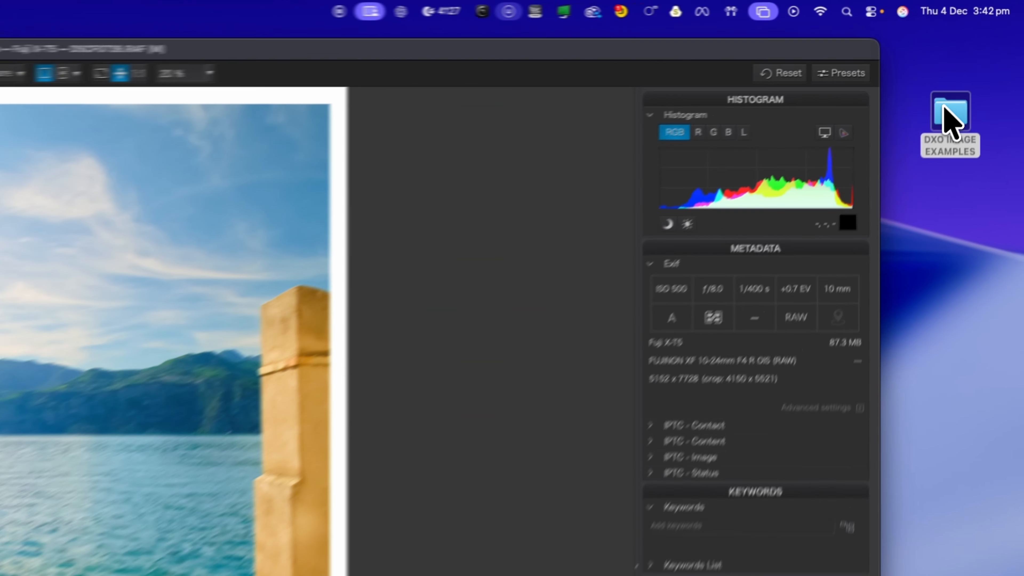
click(984, 68)
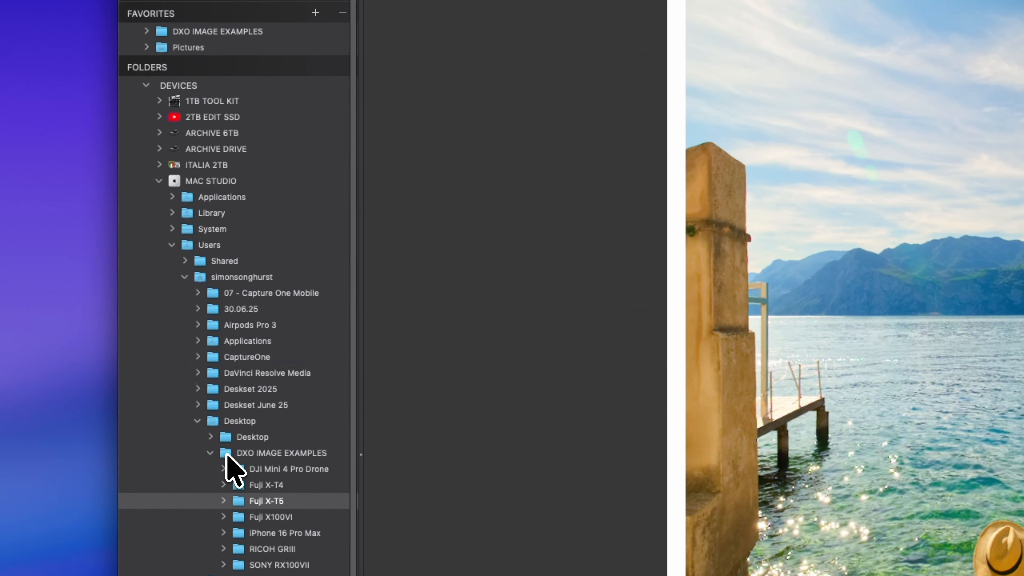
click(114, 300)
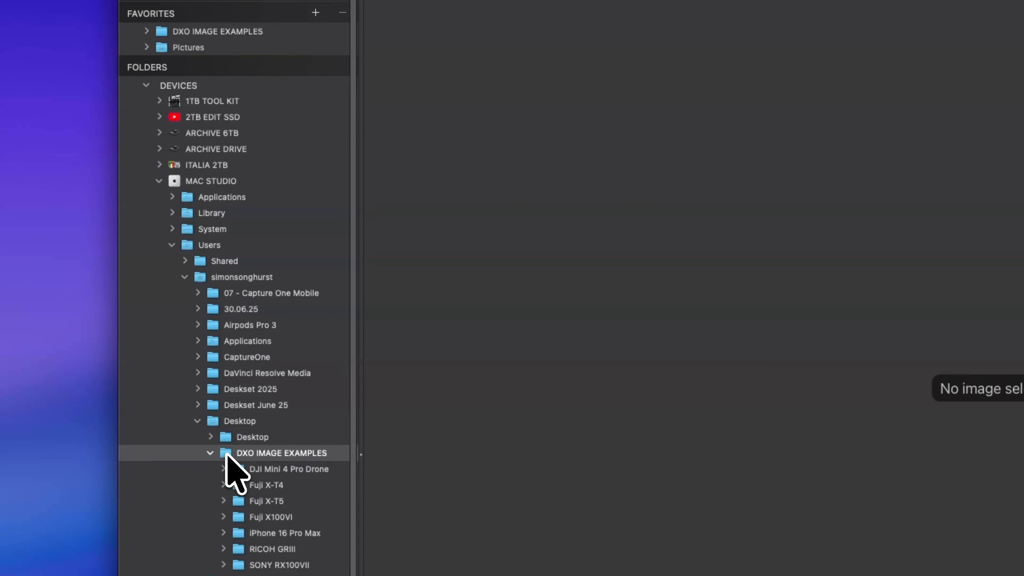
right_click(228, 456)
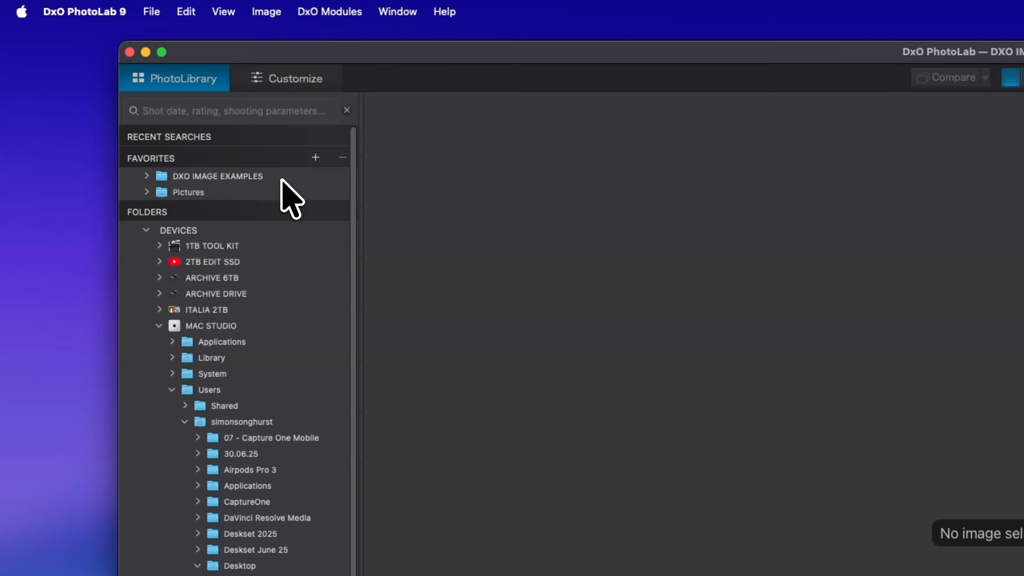
double_click(281, 180)
click(172, 225)
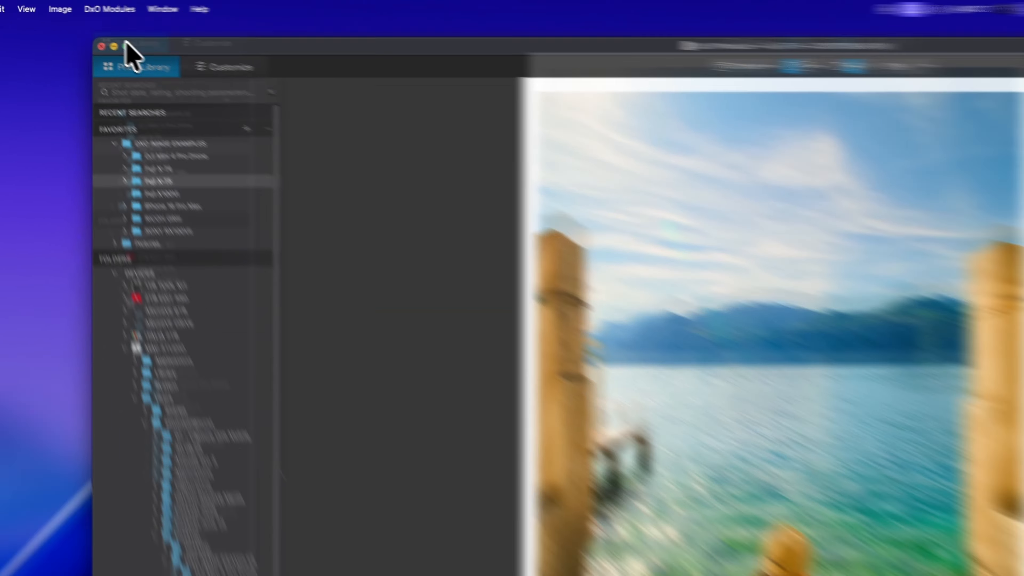
Step: Enlarge the window to fill the screen and view both versions of DSCF0739.RAF in the Customize workspace
click(162, 52)
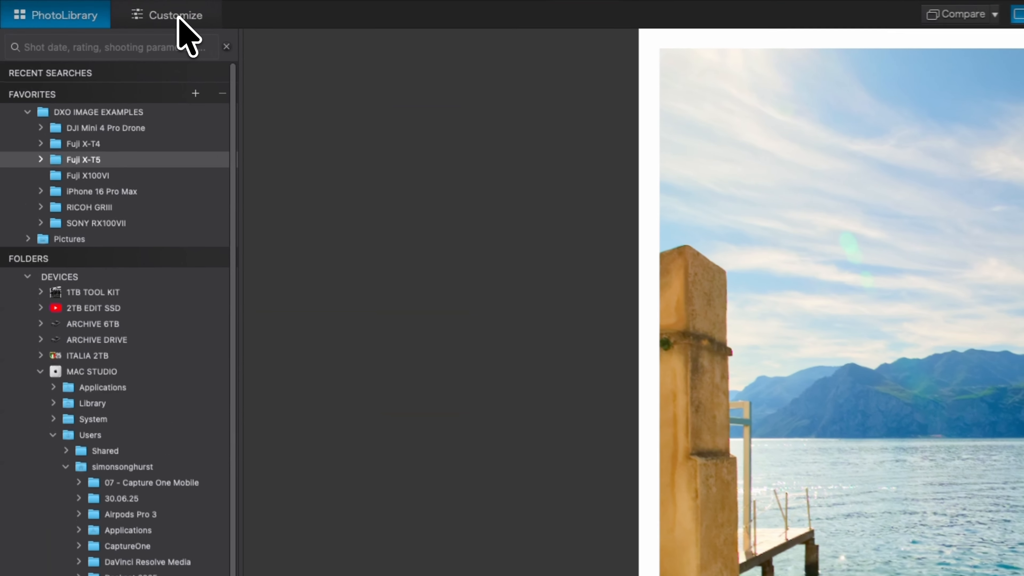
click(90, 10)
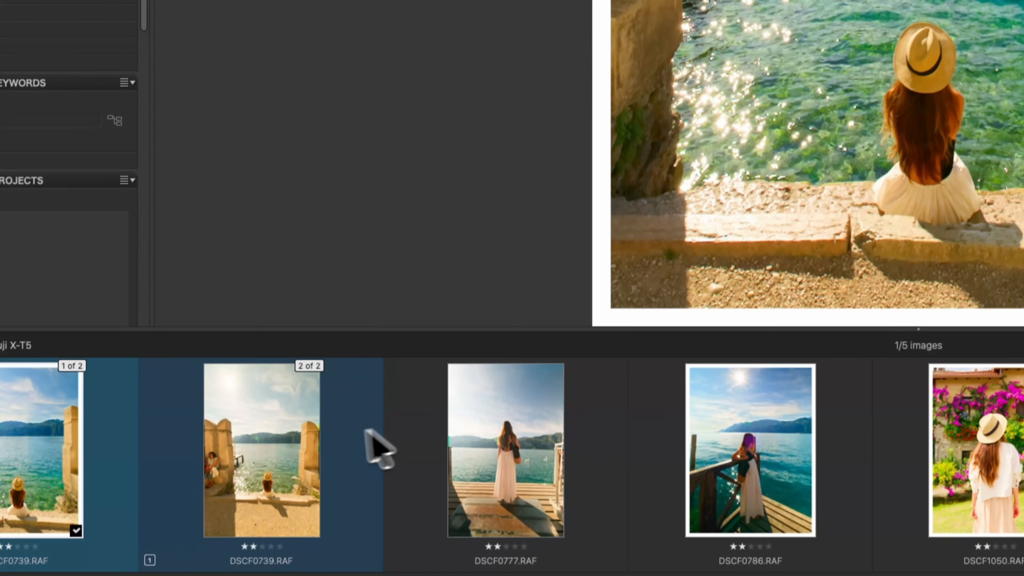
click(282, 444)
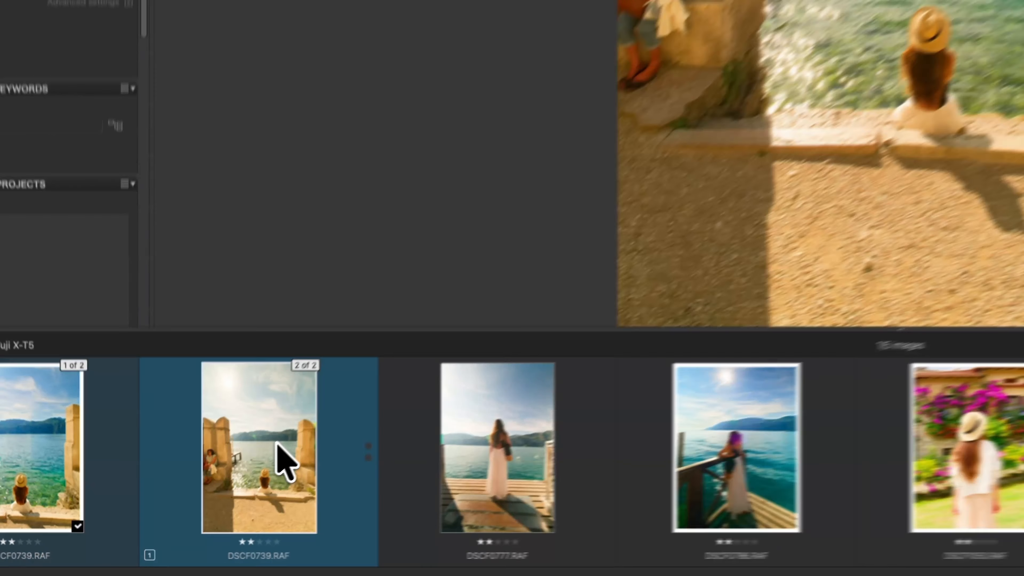
click(72, 516)
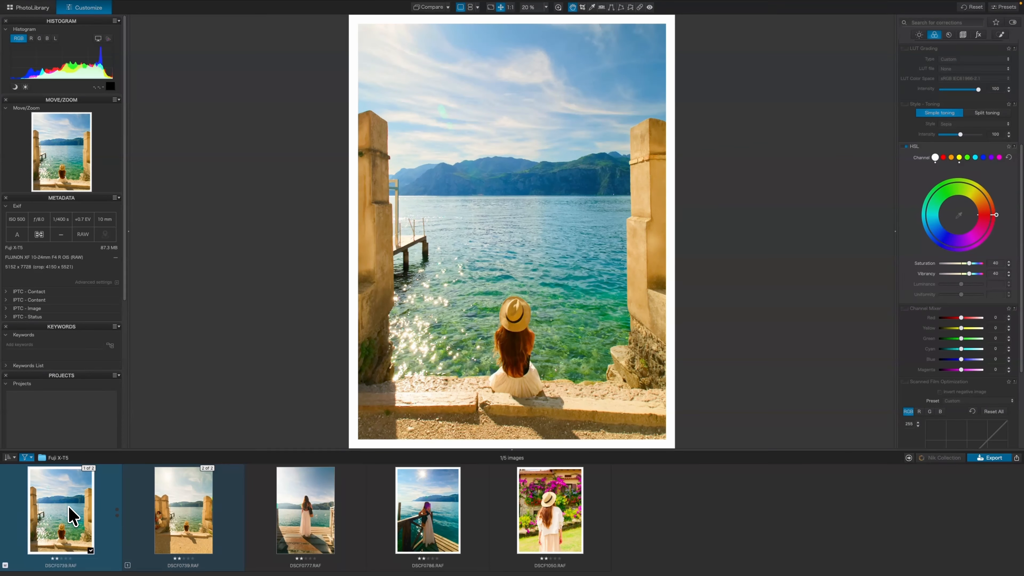
Step: Extend the two-star image filter to include unrated images as well
click(26, 458)
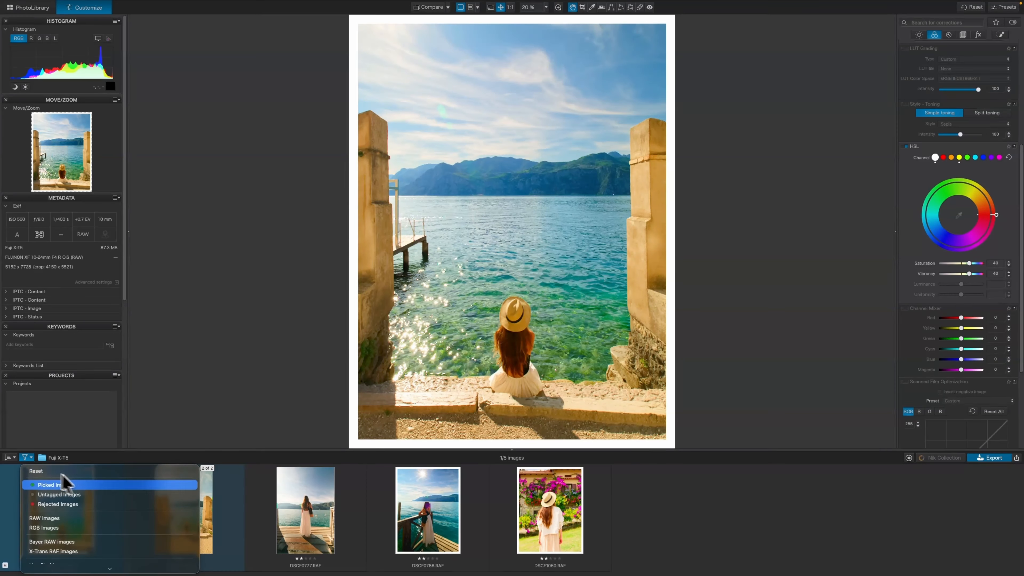
scroll(89, 490, down, 10)
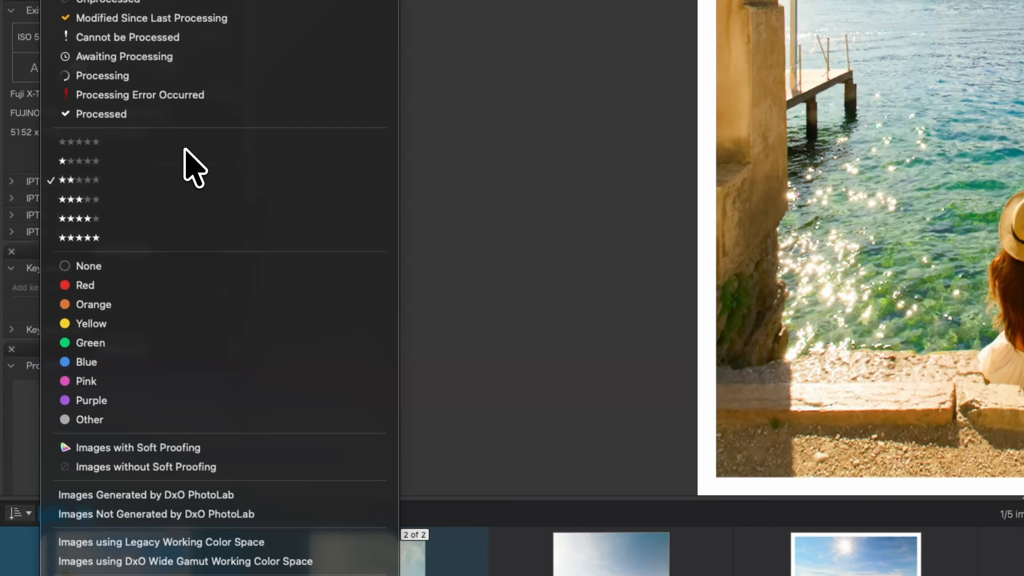
click(185, 149)
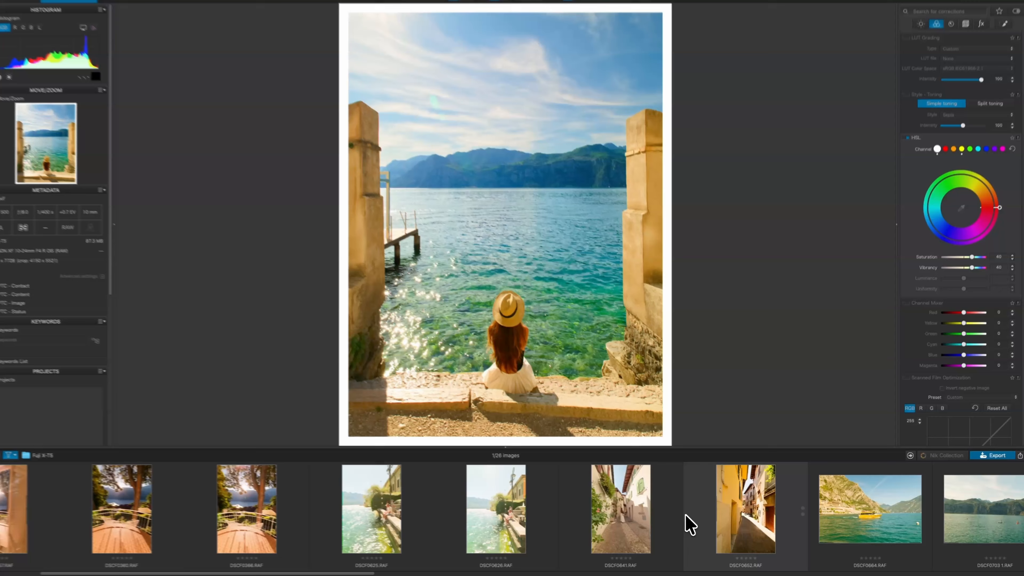
Step: Browse the unrated and two-star Fuji X-T5 images in the filmstrip
scroll(686, 515, left, 3)
scroll(688, 515, right, 5)
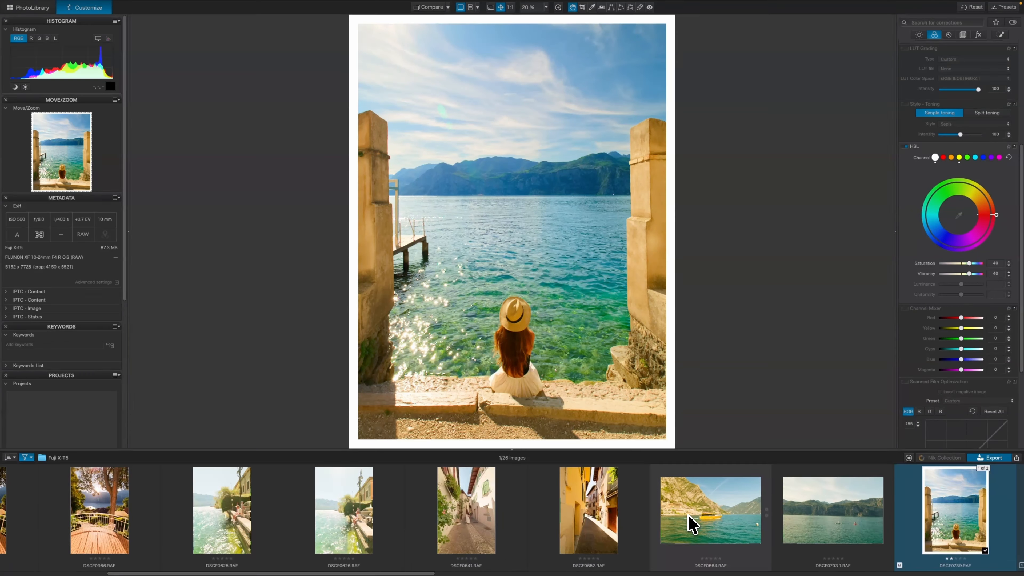
scroll(691, 523, right, 6)
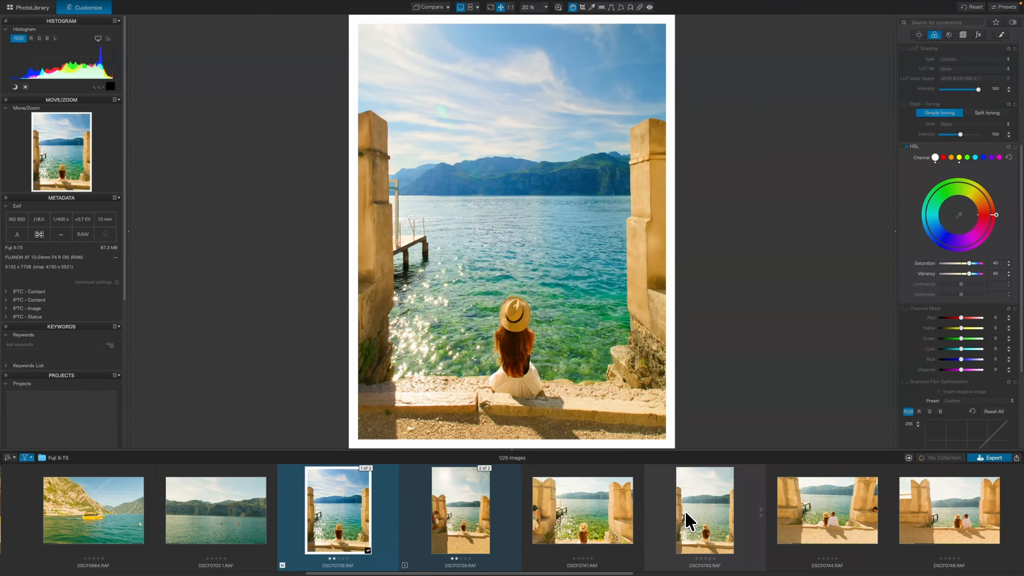
scroll(690, 523, right, 5)
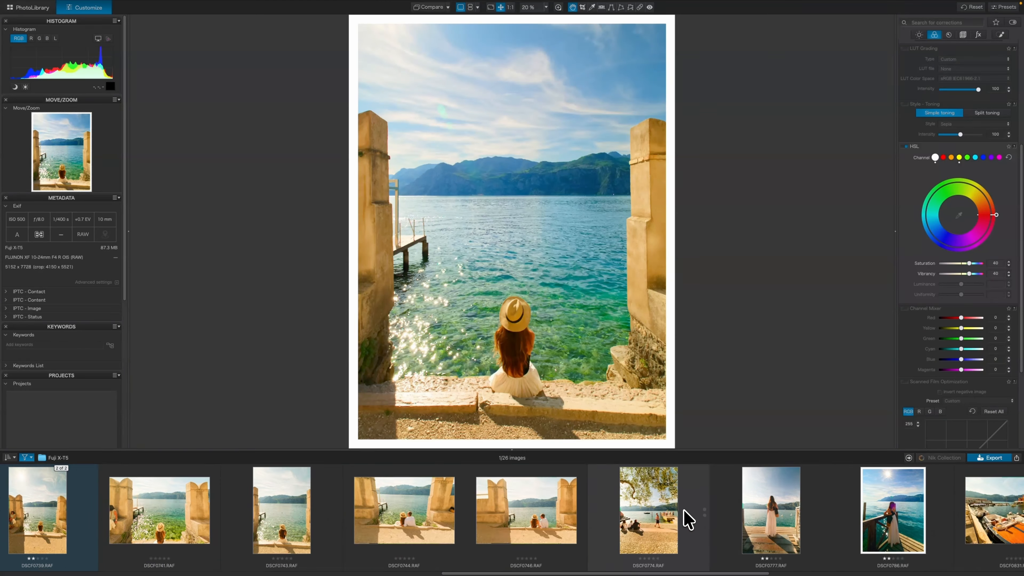
scroll(683, 510, right, 5)
scroll(685, 510, left, 5)
scroll(683, 507, left, 5)
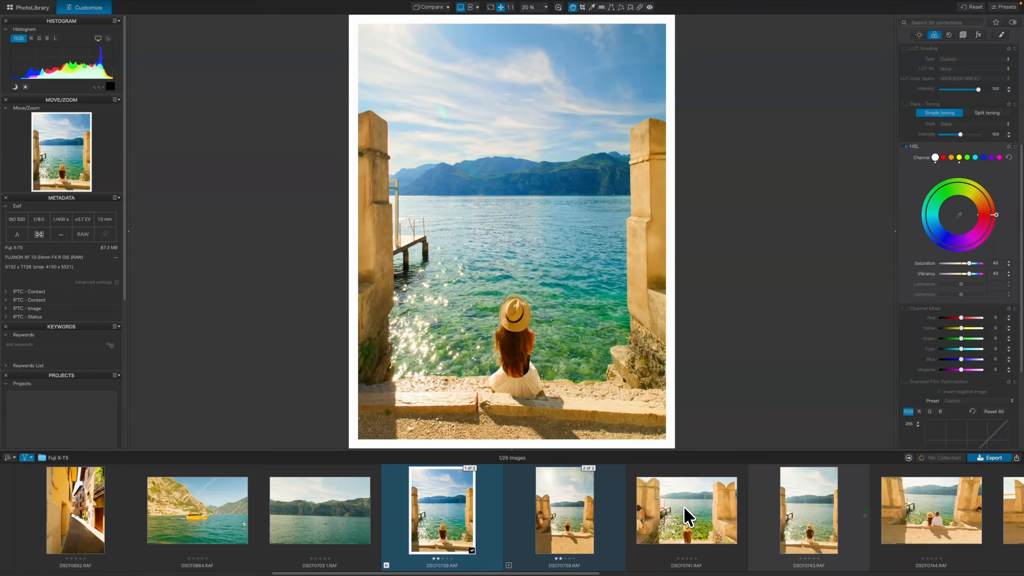
scroll(685, 517, left, 2)
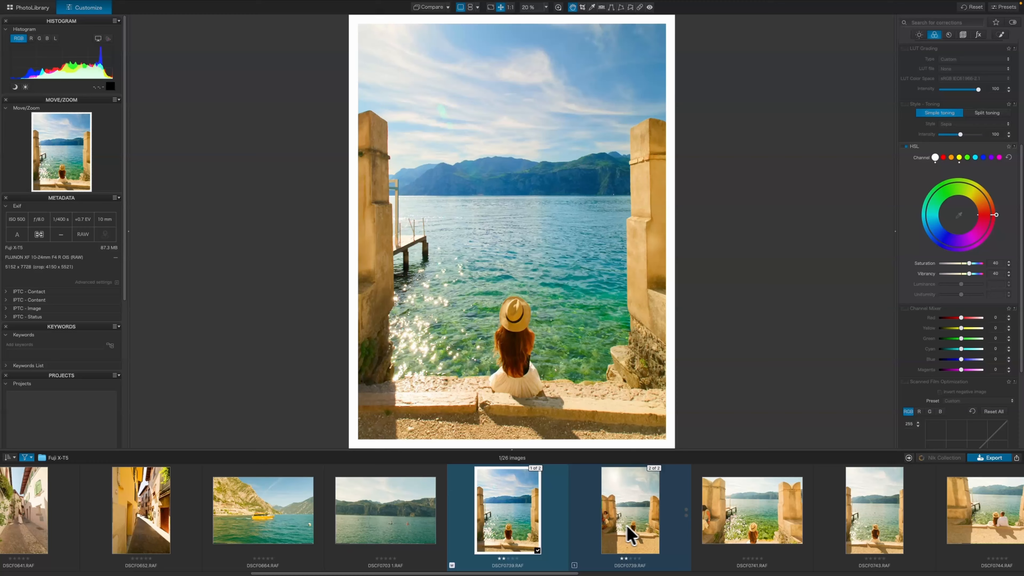
scroll(585, 535, left, 2)
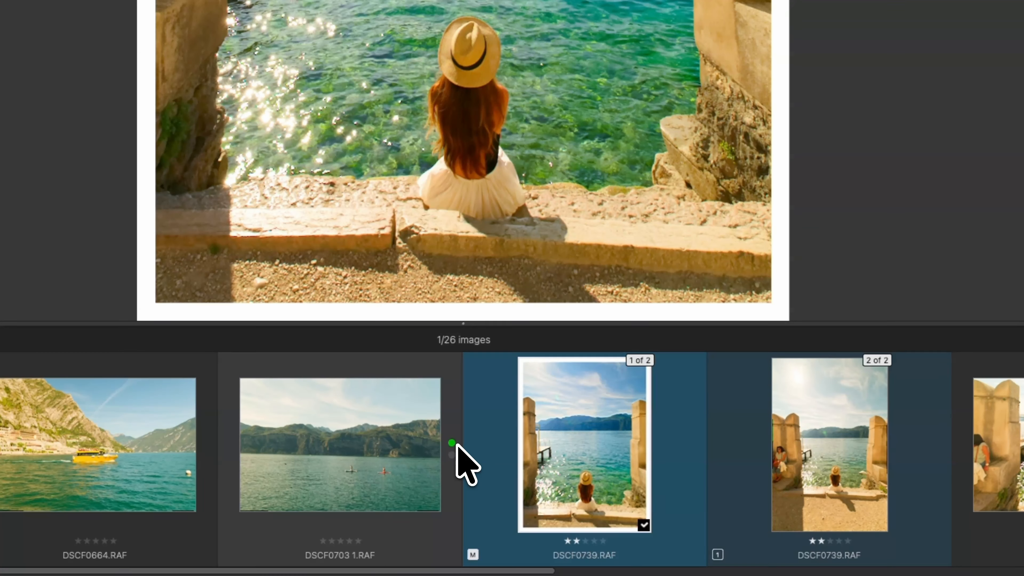
Step: Try the rejected tag on DSCF0703 1.RAF, clear it again and display that image
click(452, 455)
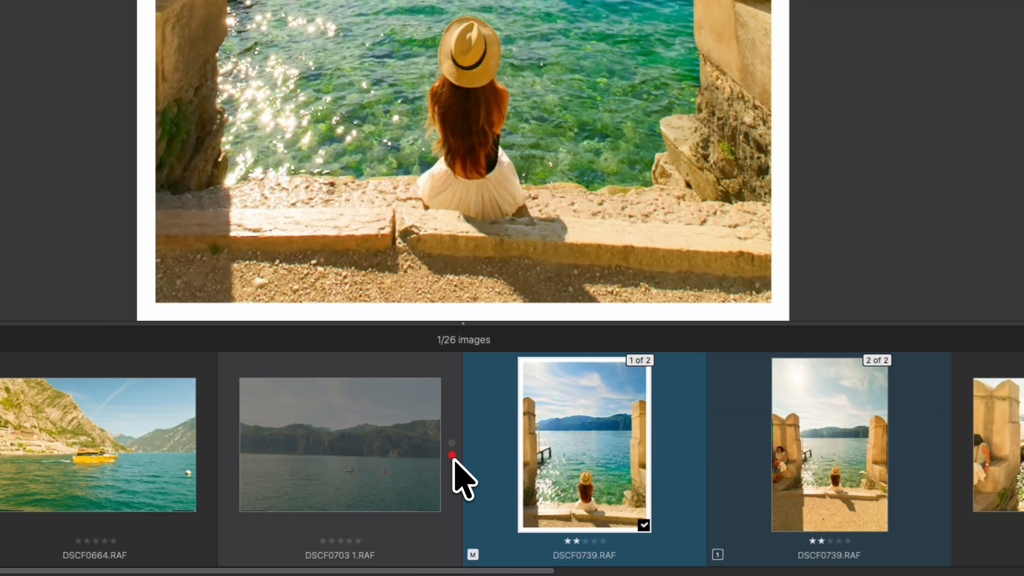
click(455, 472)
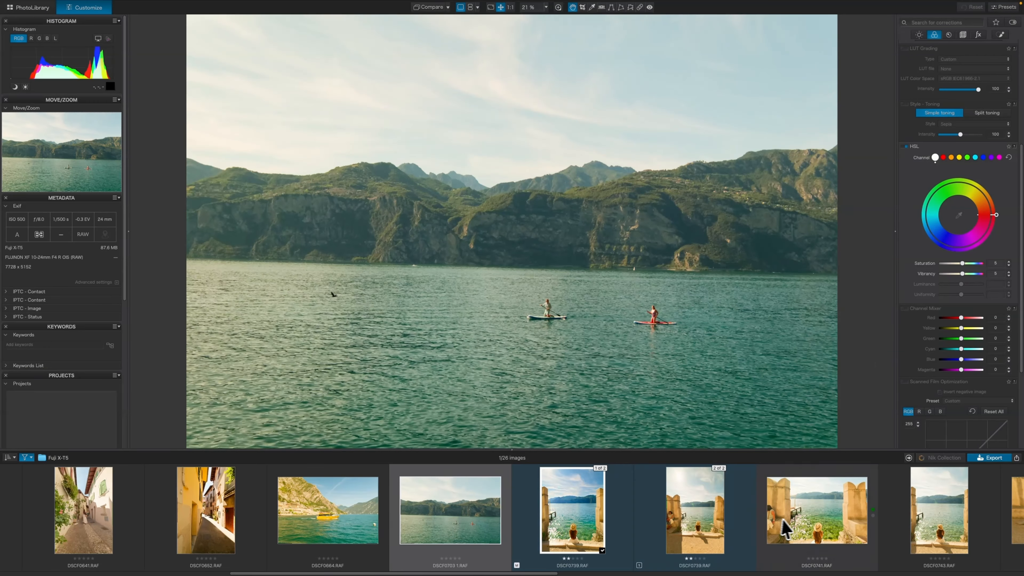
Step: Remove unrated images from the filter so only two-star images are shown
click(29, 458)
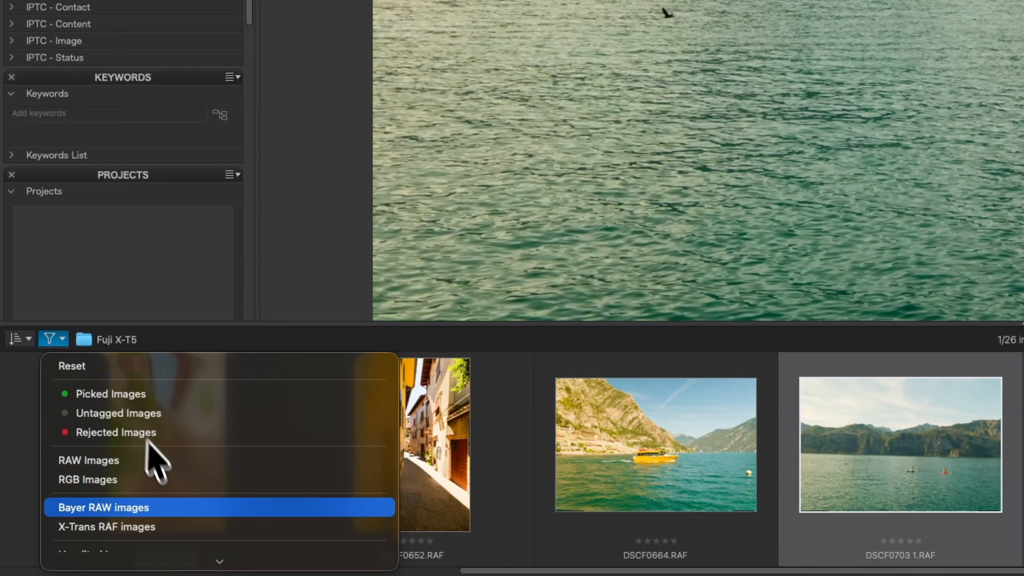
scroll(153, 444, down, 15)
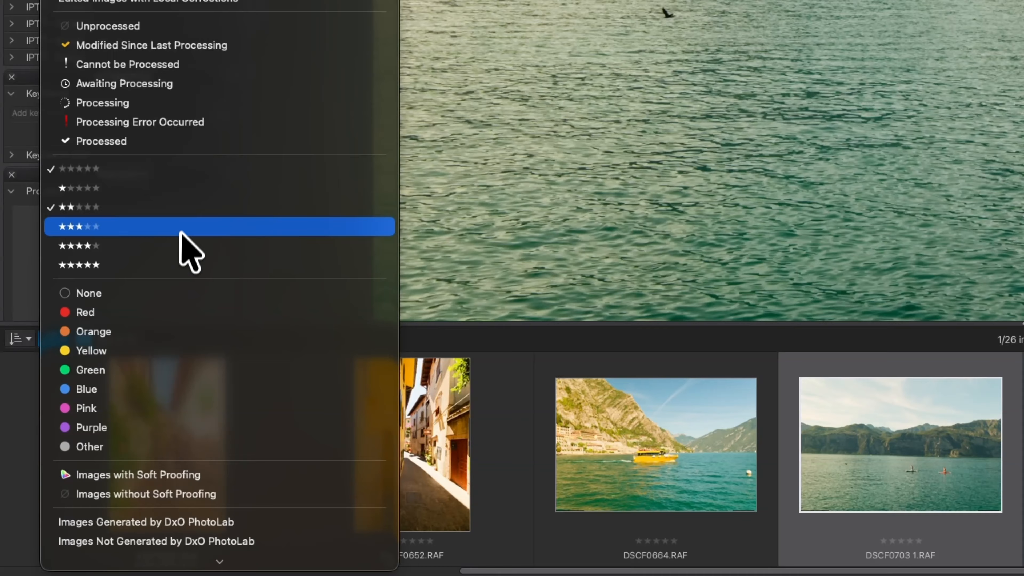
click(123, 172)
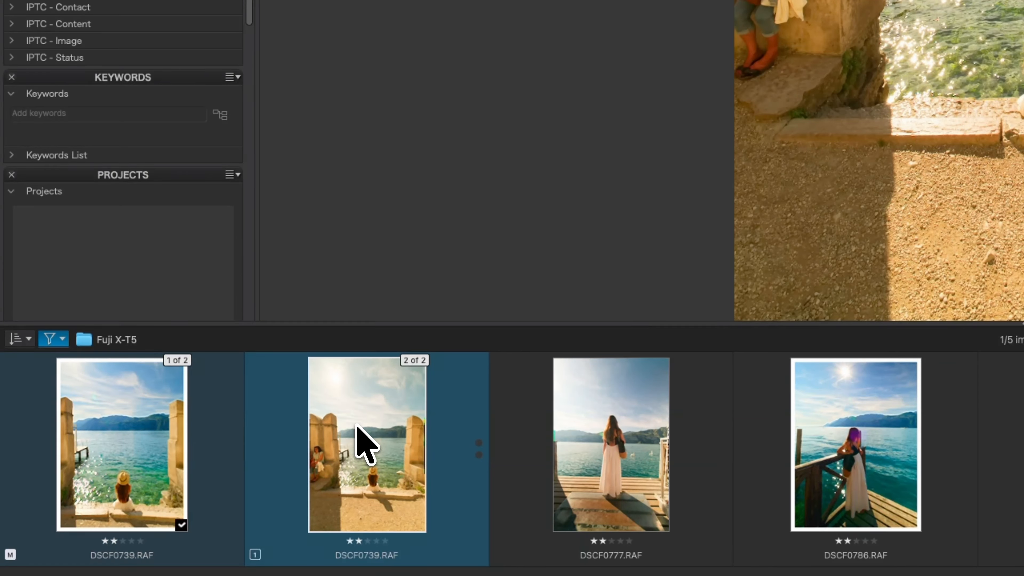
Step: Create a virtual copy of the unedited version of DSCF0739.RAF and select version 2 of 3 for editing
right_click(363, 440)
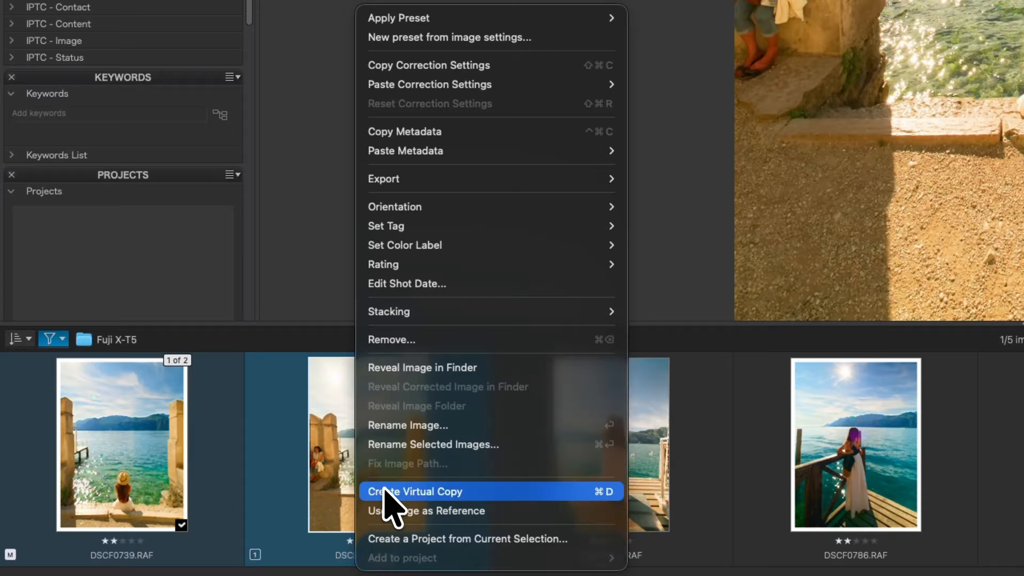
click(401, 491)
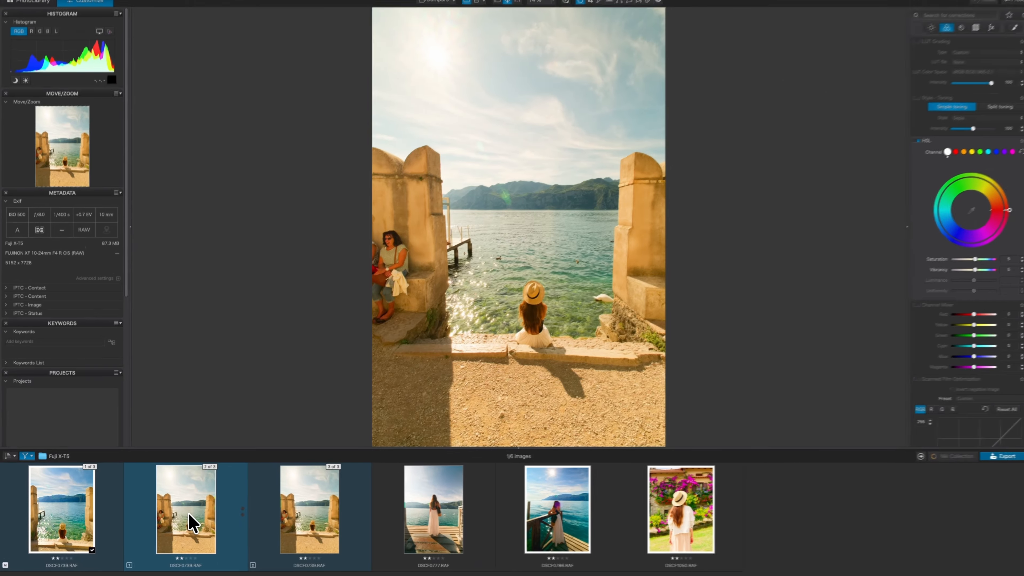
click(190, 524)
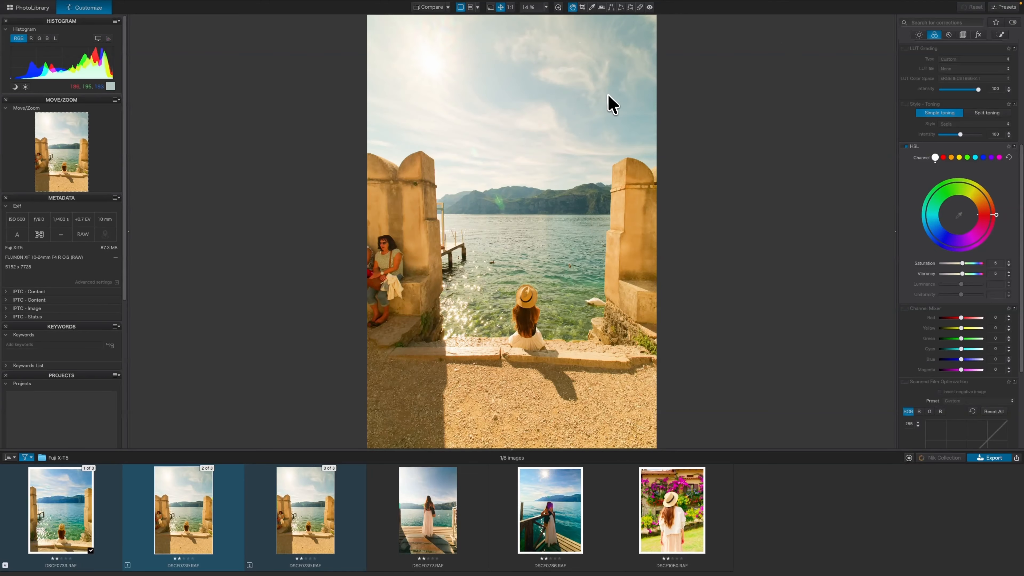
Step: Crop the photo at a 4x3 ratio to about 4338 x 5784 px, excluding the people seated by the wall and framing the woman in the hat
click(583, 7)
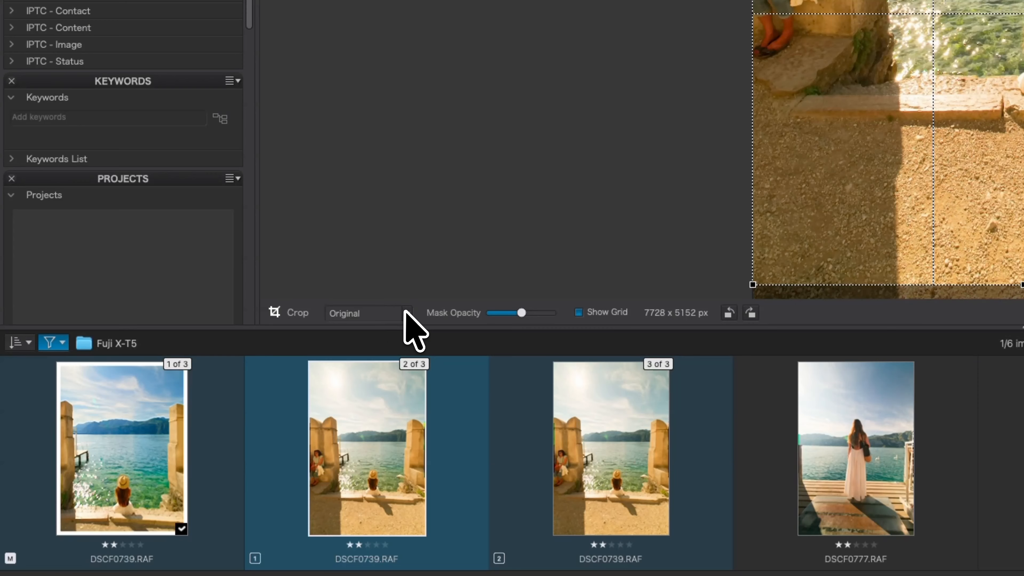
click(405, 313)
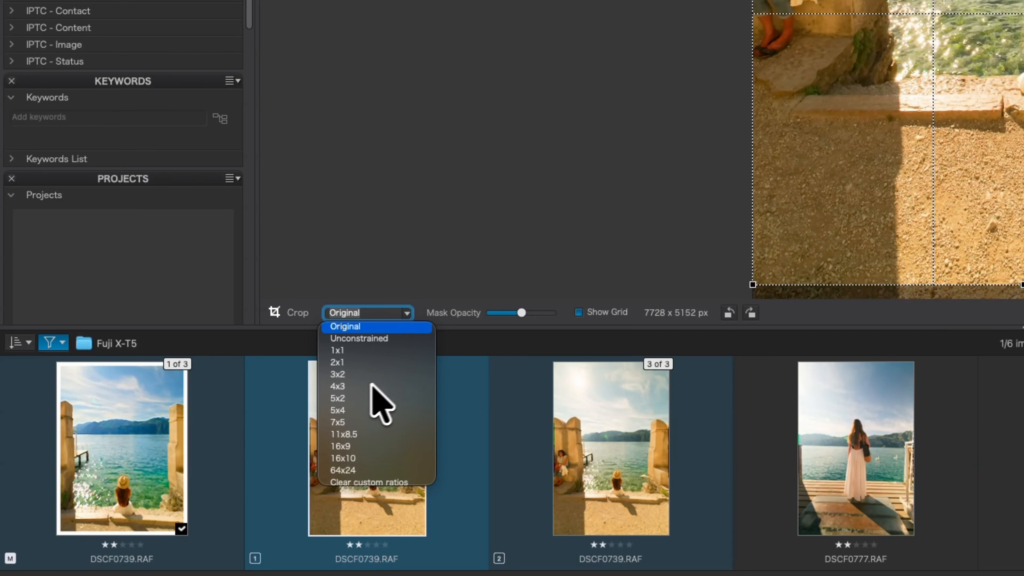
click(345, 386)
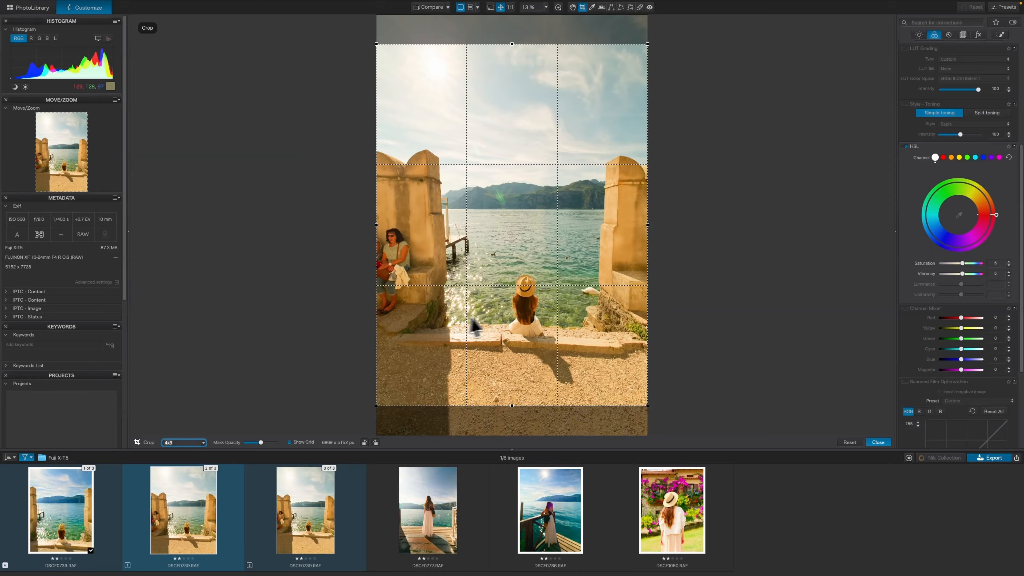
drag(376, 405, 399, 387)
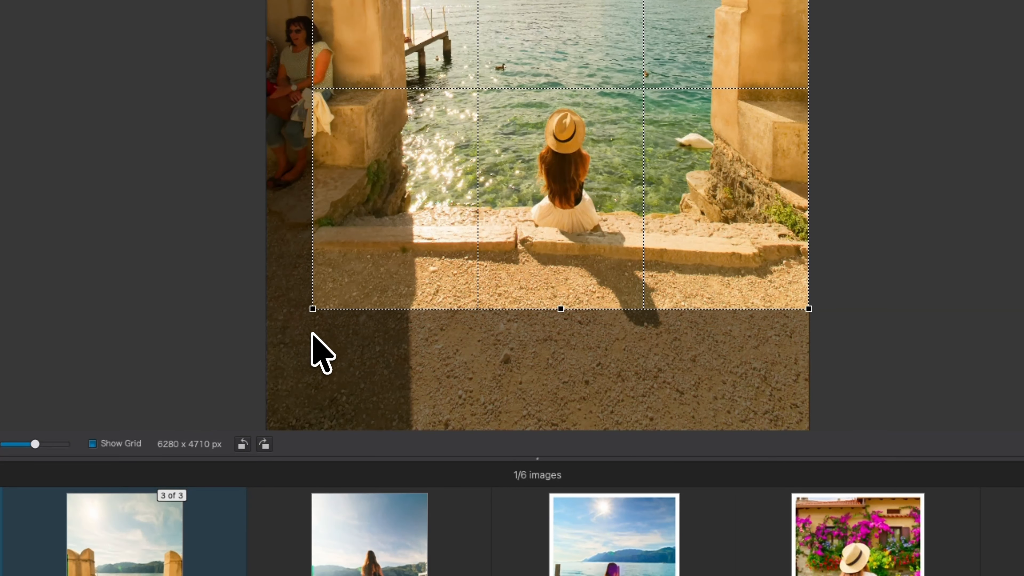
drag(312, 333, 314, 348)
drag(692, 210, 697, 233)
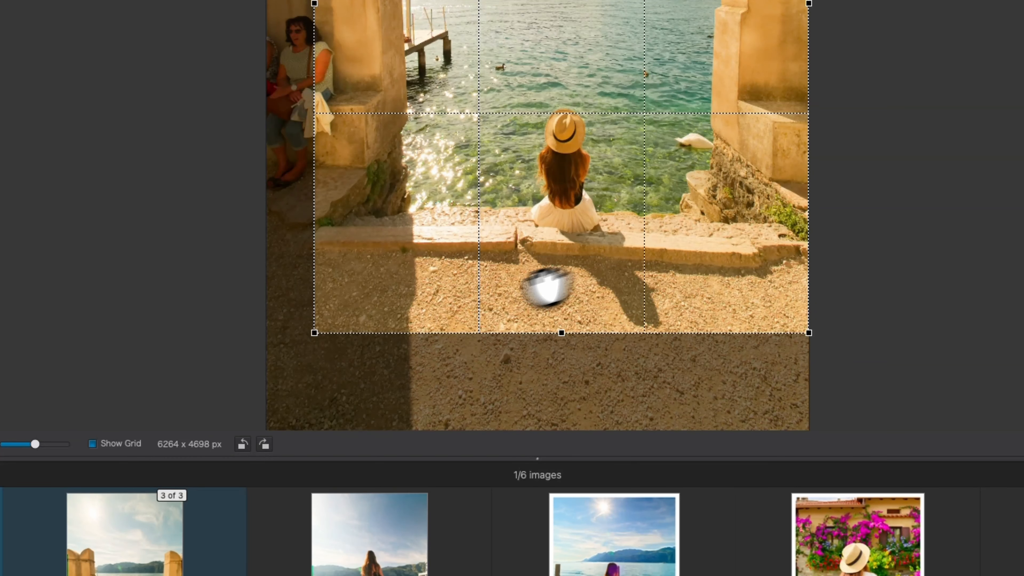
drag(305, 328, 361, 308)
drag(705, 215, 692, 251)
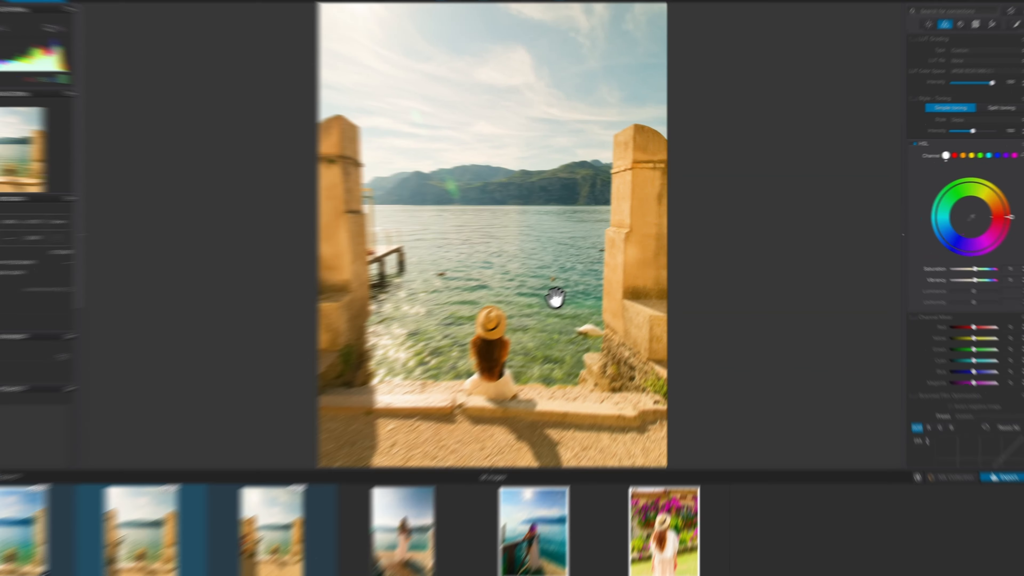
Step: Inspect the cropped photo at 100% around the straw hat, the swan and the water
scroll(363, 414, up, 5)
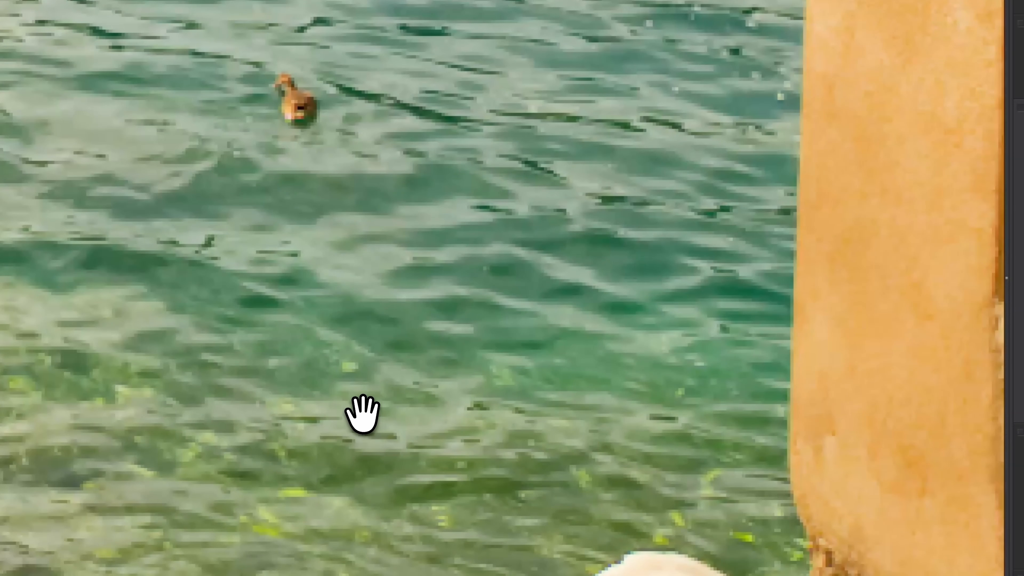
drag(384, 419, 365, 202)
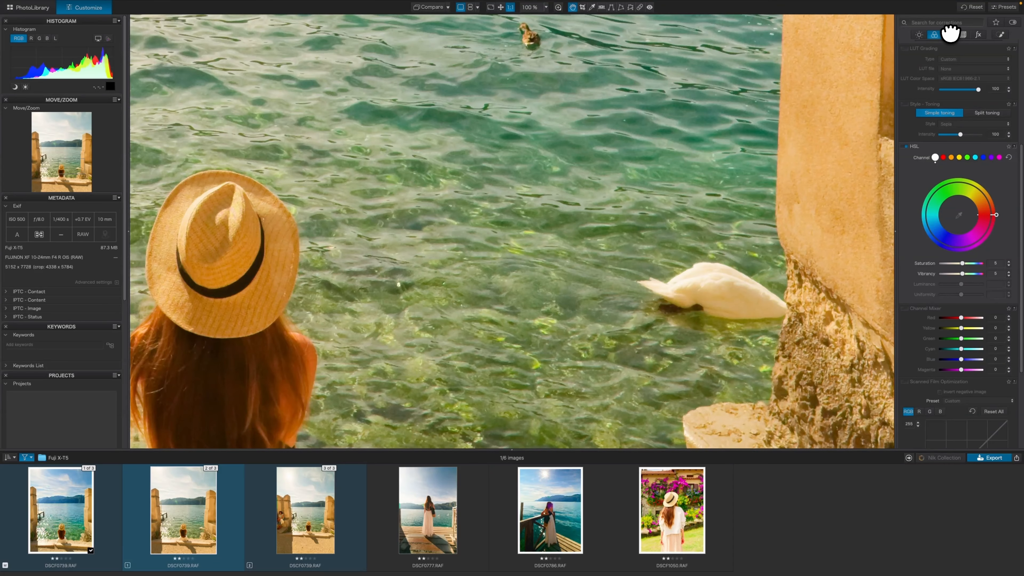
mouse_move(263, 4)
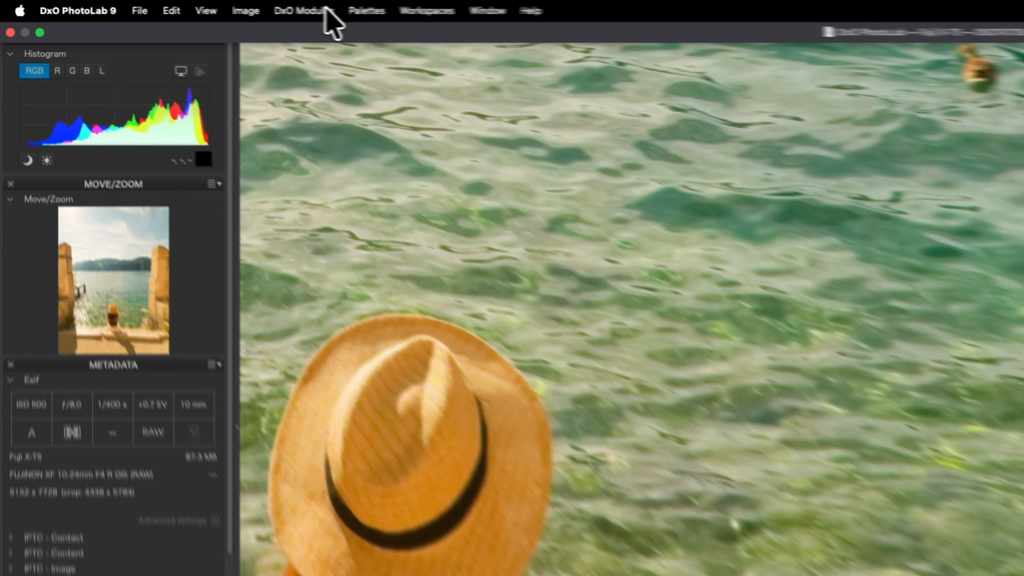
Step: Open the detail corrections and set the photo's denoising and demosaicing to DeepPRIME XD3 X-Trans
click(174, 6)
mouse_move(193, 5)
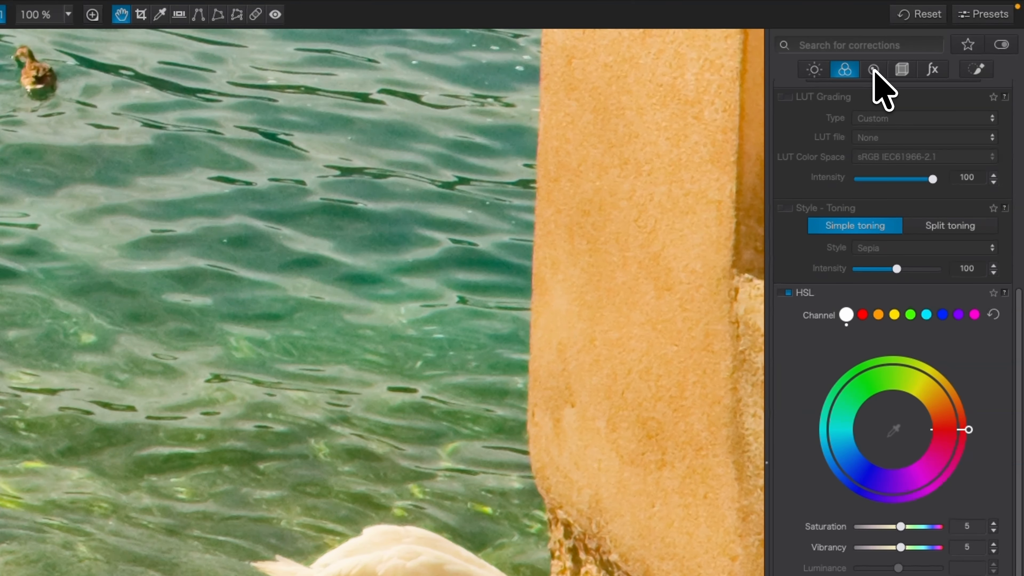
click(873, 70)
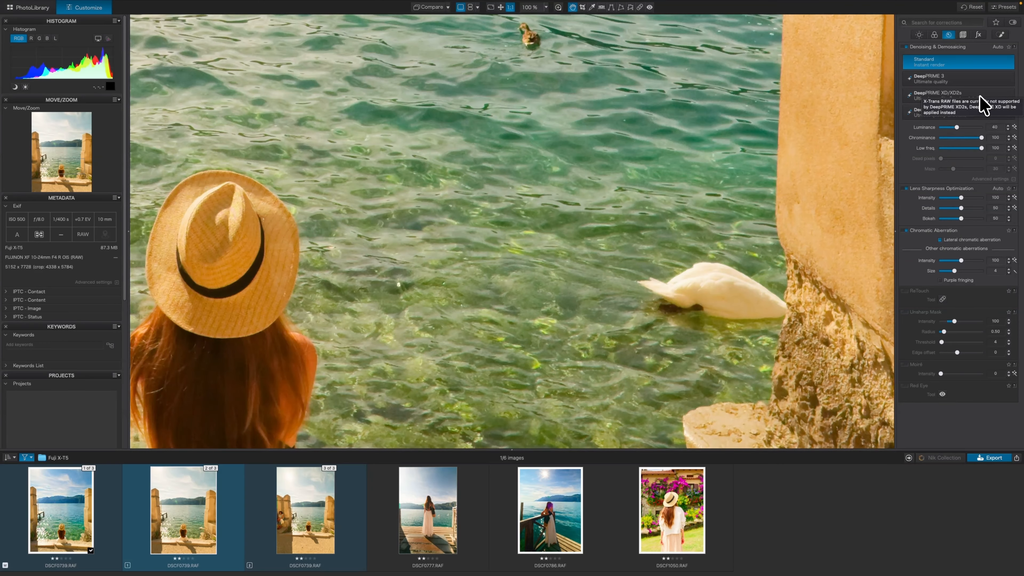
click(932, 114)
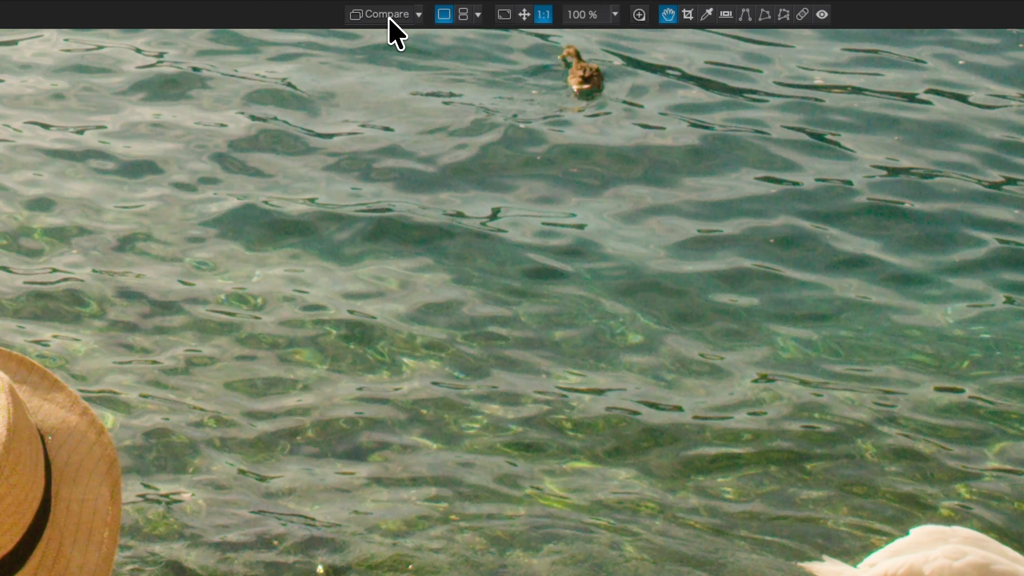
Step: Compare the denoised image with its reference version at 100% around the duck and the rippled water
click(388, 17)
click(388, 17)
click(388, 18)
click(388, 18)
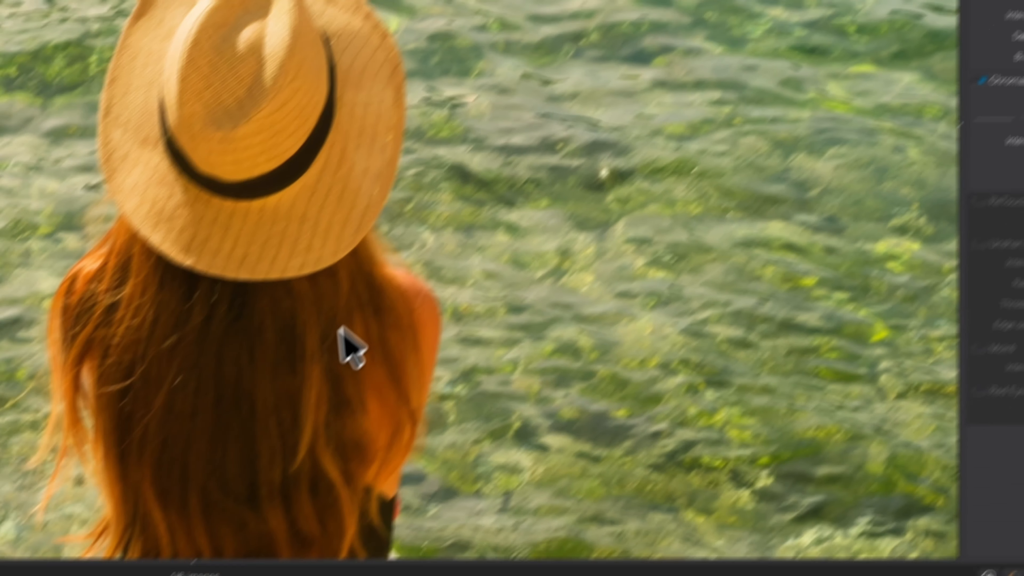
Step: Inspect the denoised photo at 100% across the hat, hair, sparkling water, jetty, distant waves and stone pillar
drag(342, 329, 847, 311)
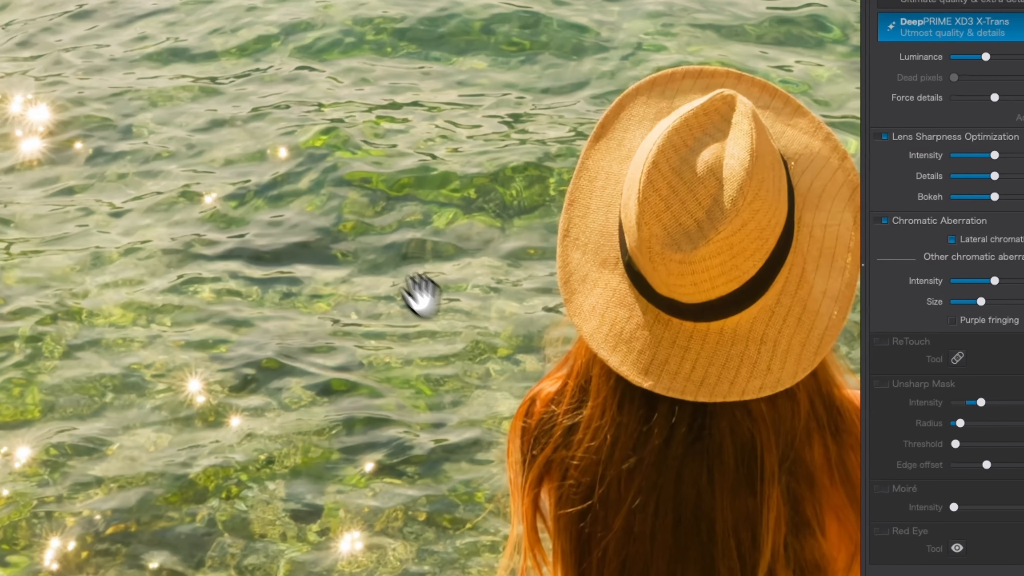
drag(363, 85, 511, 497)
drag(404, 190, 448, 533)
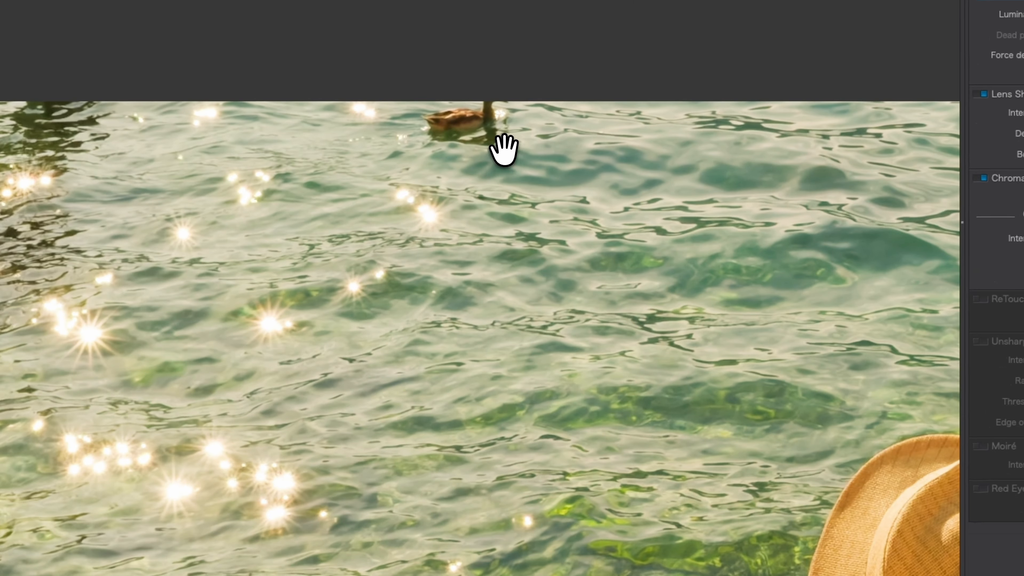
drag(416, 297, 574, 297)
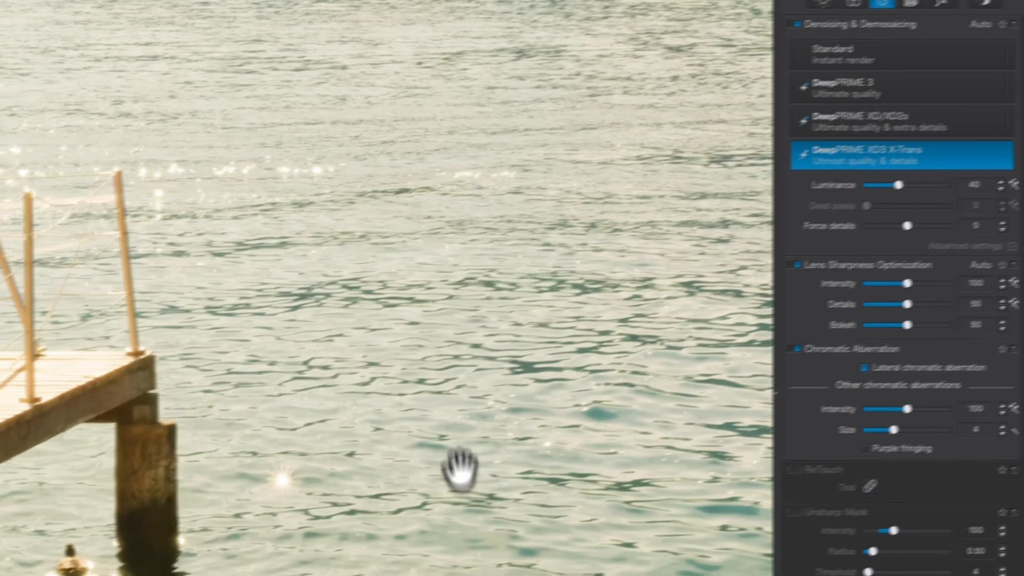
drag(470, 565, 218, 69)
drag(379, 561, 8, 365)
drag(590, 96, 361, 472)
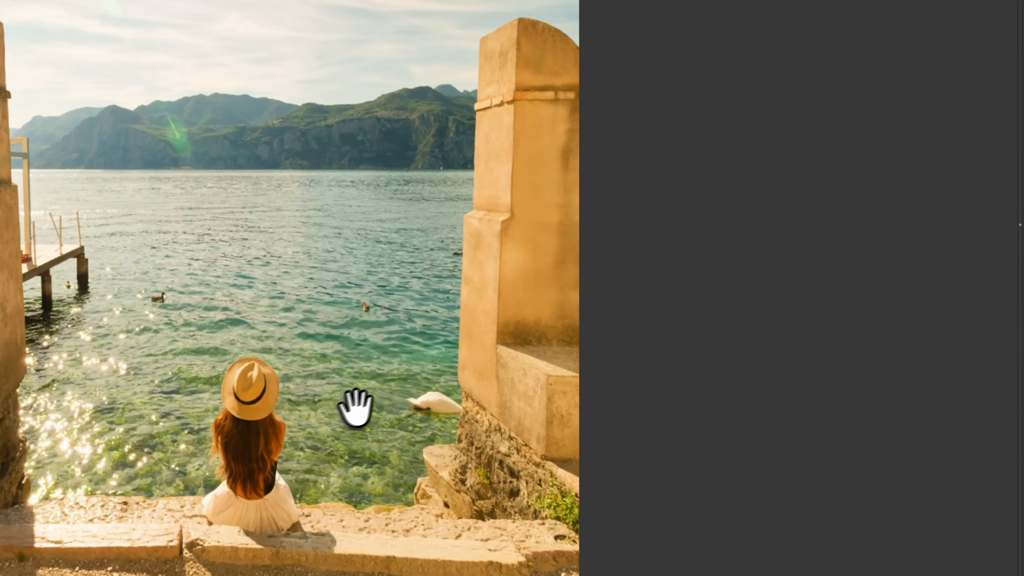
double_click(384, 401)
drag(492, 226, 510, 487)
drag(380, 184, 382, 416)
drag(714, 126, 594, 211)
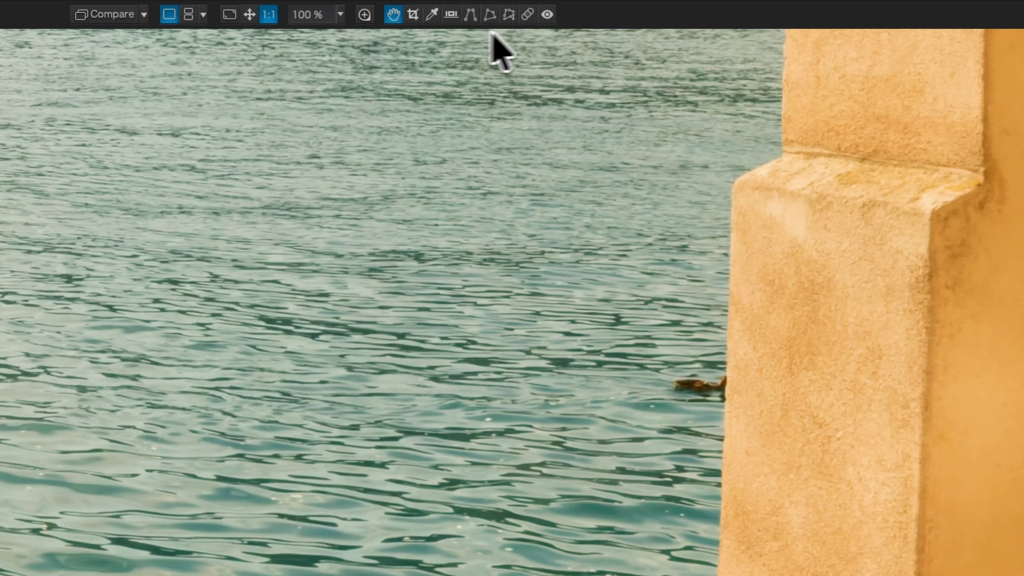
Step: Start the ReTouch tool in Repair mode with a brush size of 51 px
click(528, 16)
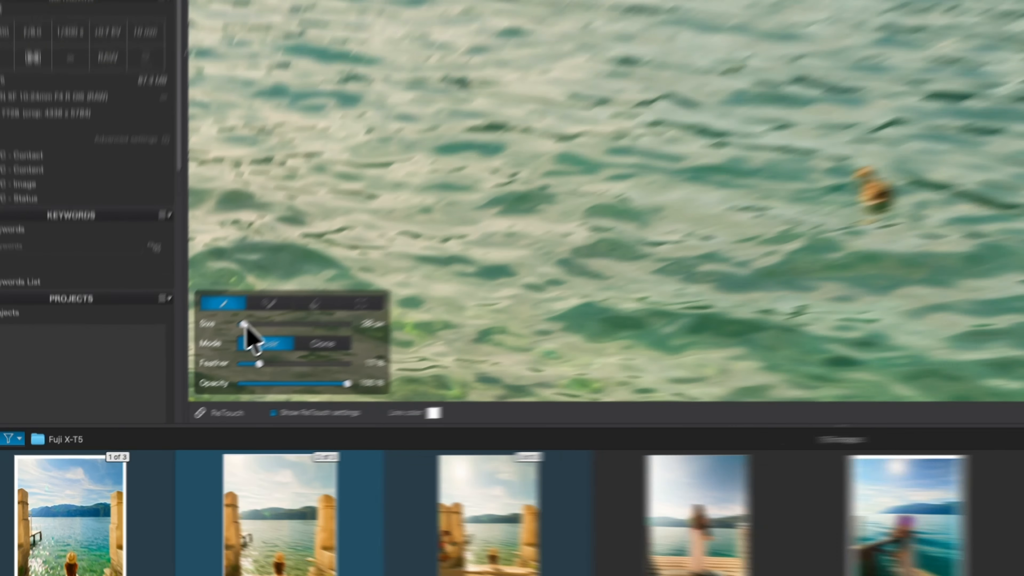
drag(163, 390, 165, 390)
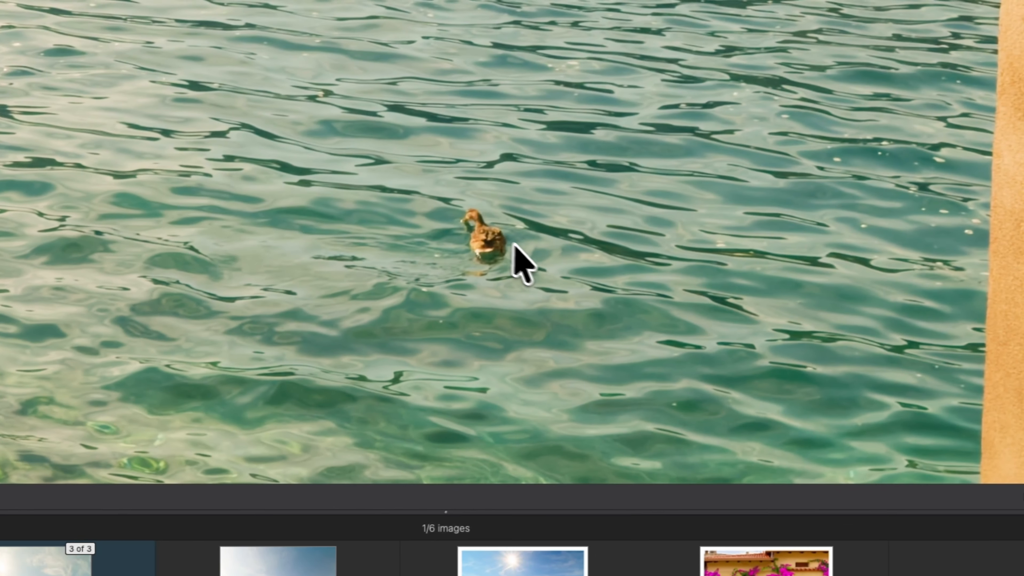
Step: Try to paint out the lone duck in the open water with the repair brush, and undo the retouch
mouse_move(474, 212)
mouse_down()
mouse_move(481, 254)
mouse_move(495, 251)
mouse_move(492, 230)
mouse_move(478, 211)
mouse_move(469, 233)
mouse_move(480, 281)
mouse_up()
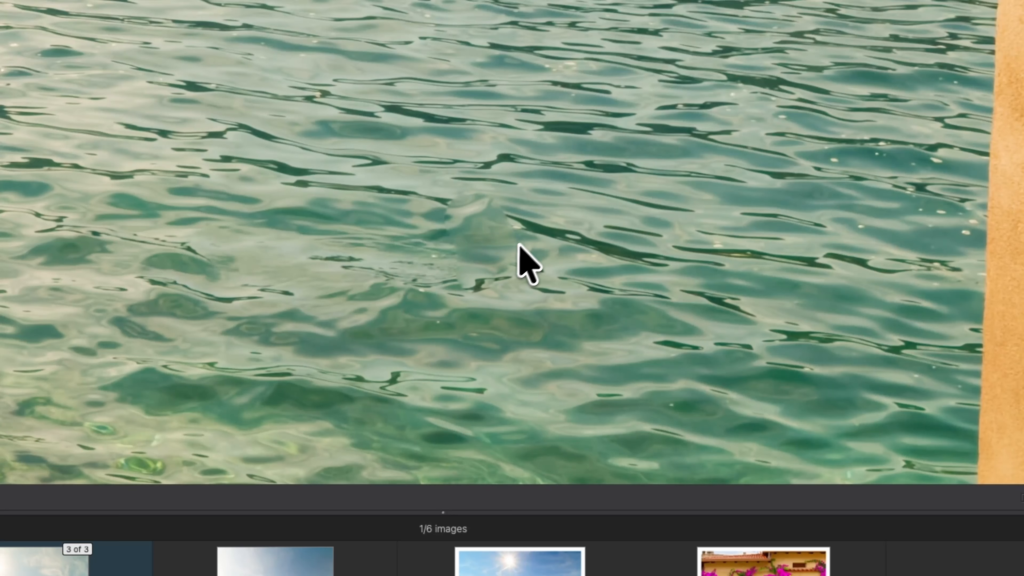
drag(448, 208, 493, 229)
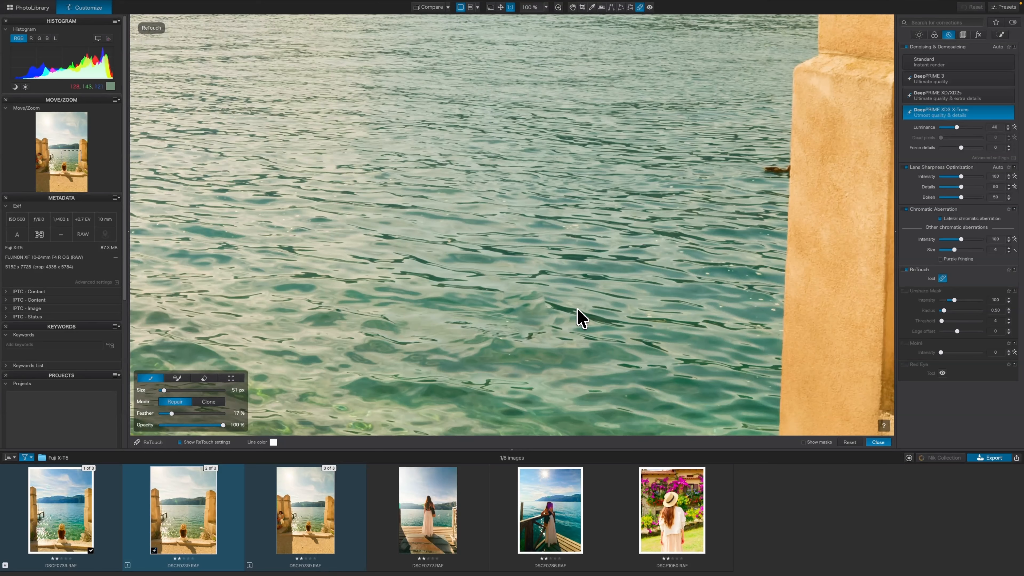
key(super+z)
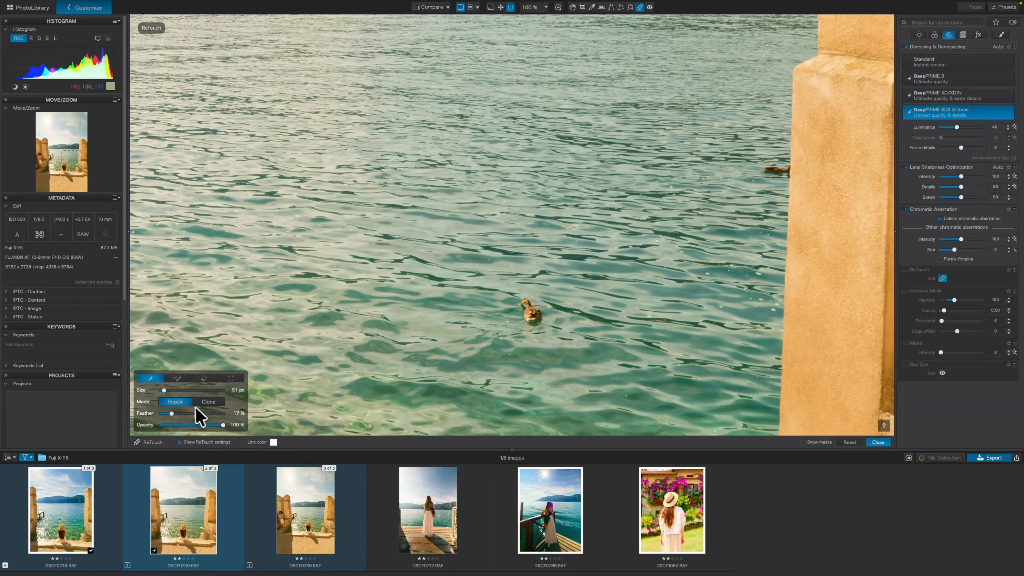
Step: Set the repair brush feather to 54%, paint out the lone duck with its surrounding ripples, and leave the ReTouch tool
drag(173, 414, 191, 414)
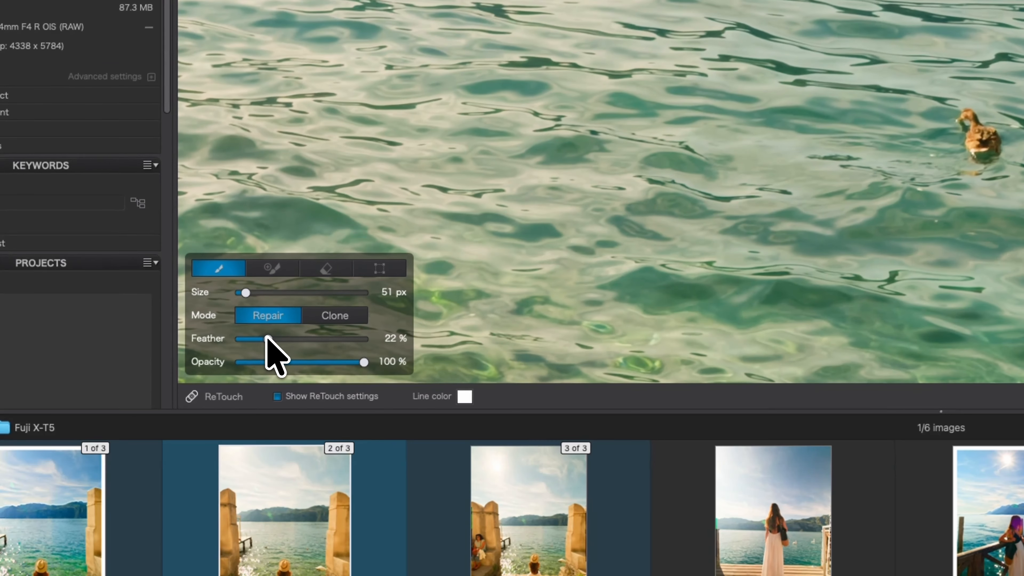
drag(300, 337, 307, 338)
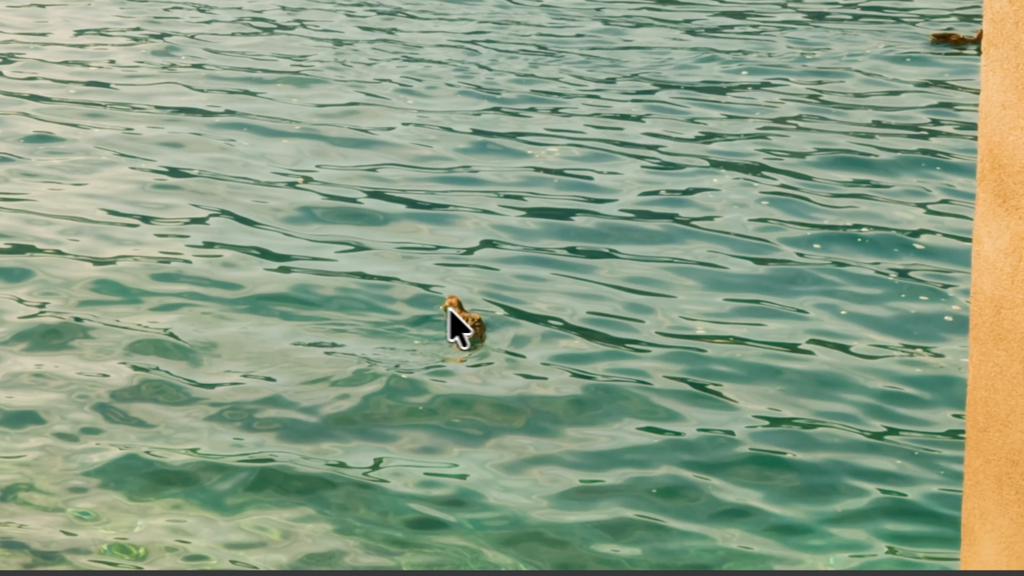
mouse_move(446, 305)
mouse_down()
mouse_move(453, 365)
mouse_move(476, 330)
mouse_move(469, 315)
mouse_move(439, 304)
mouse_move(458, 327)
mouse_up()
drag(440, 289, 482, 300)
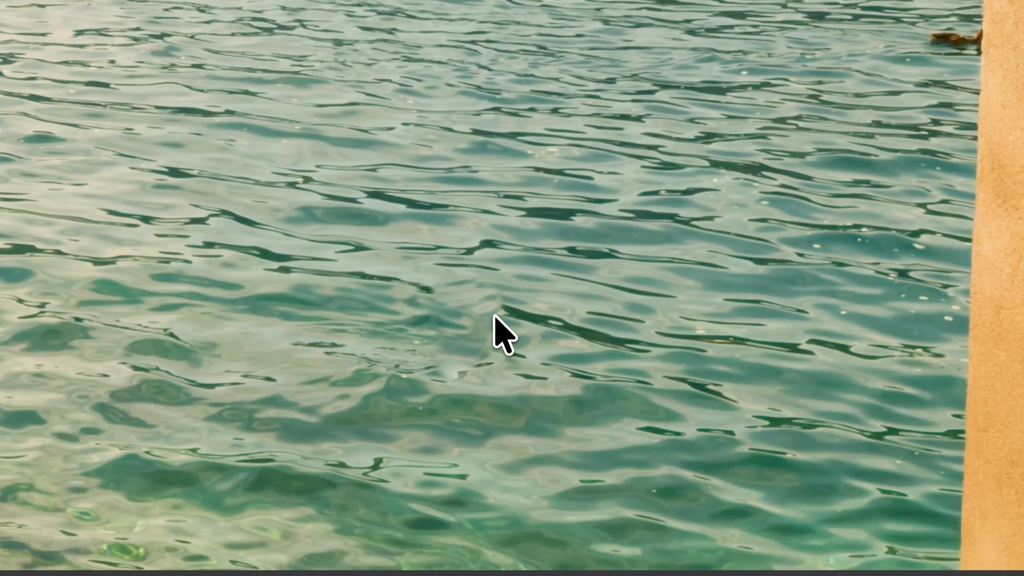
drag(477, 309, 436, 292)
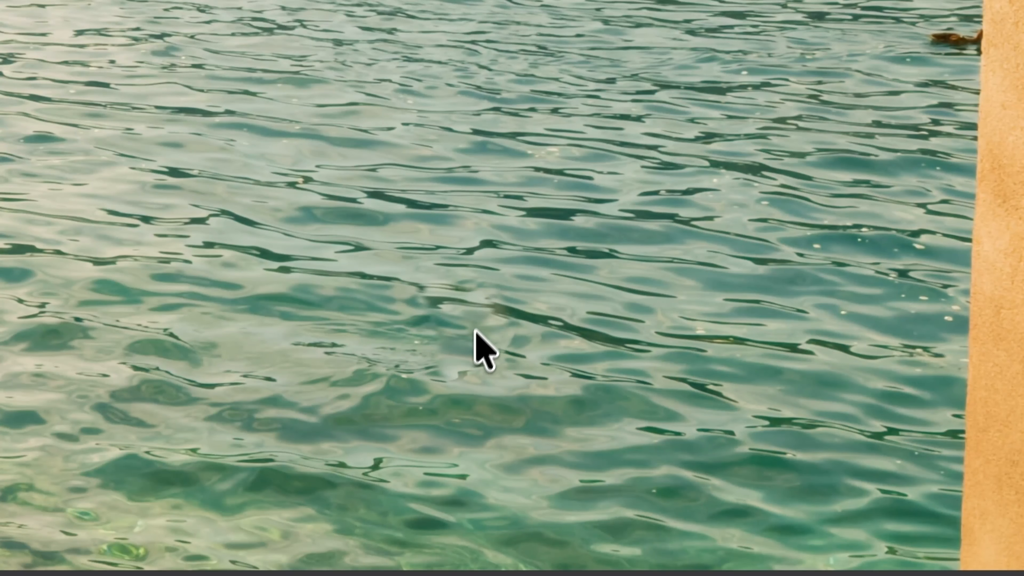
drag(436, 346, 481, 354)
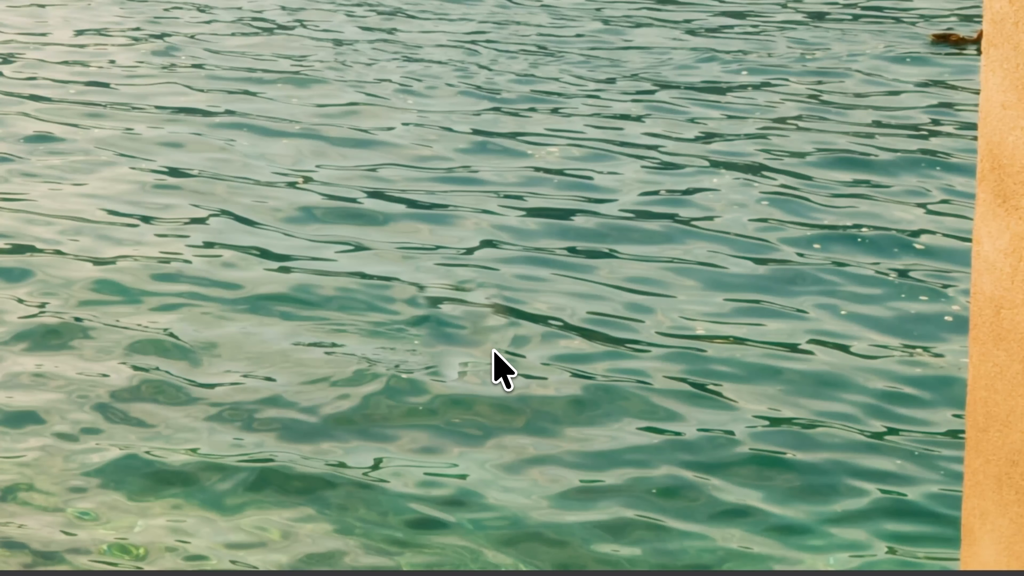
click(444, 372)
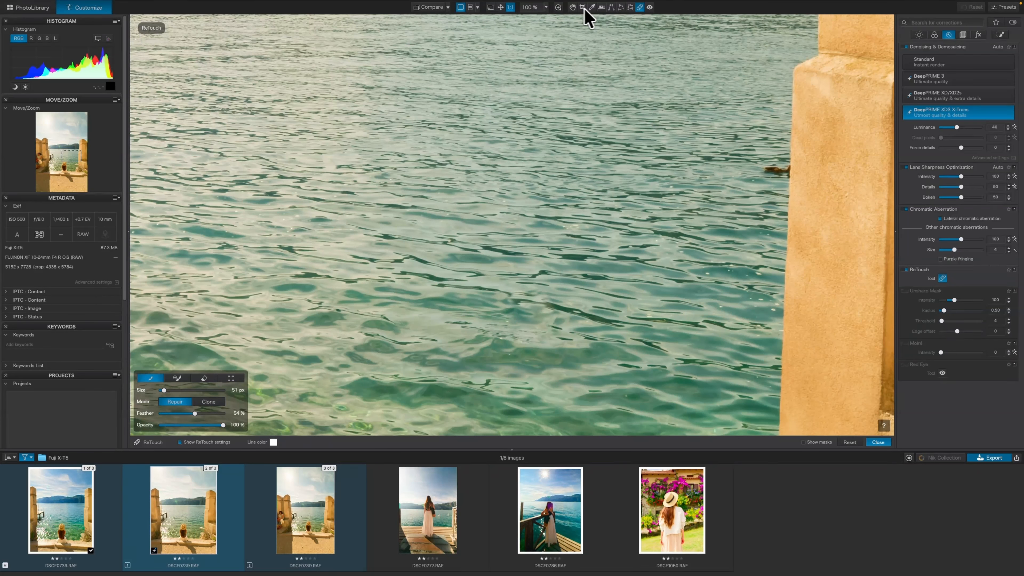
click(573, 7)
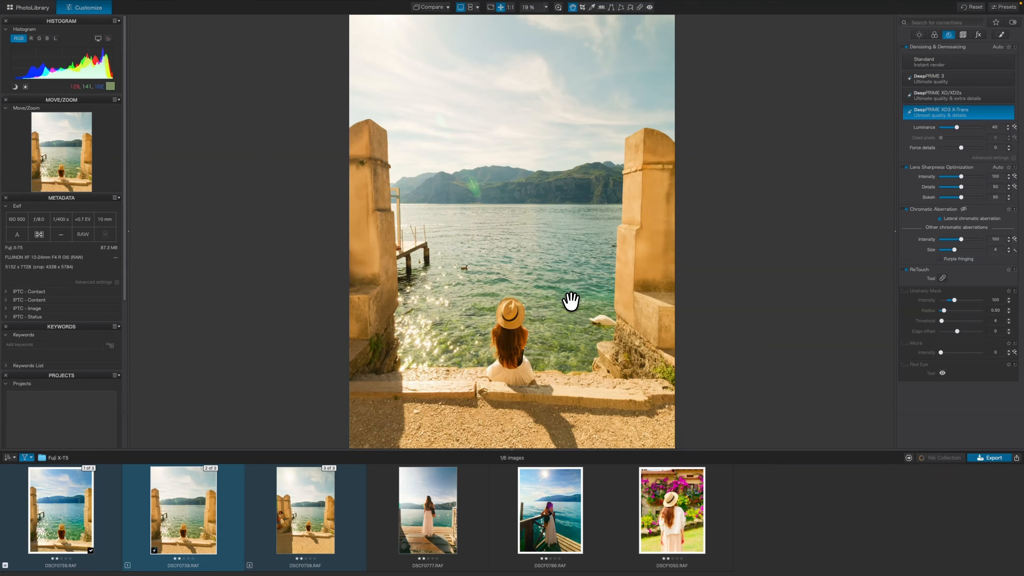
Step: Check the retouched patch of water between the hat and the stone pillar at 100%
double_click(571, 299)
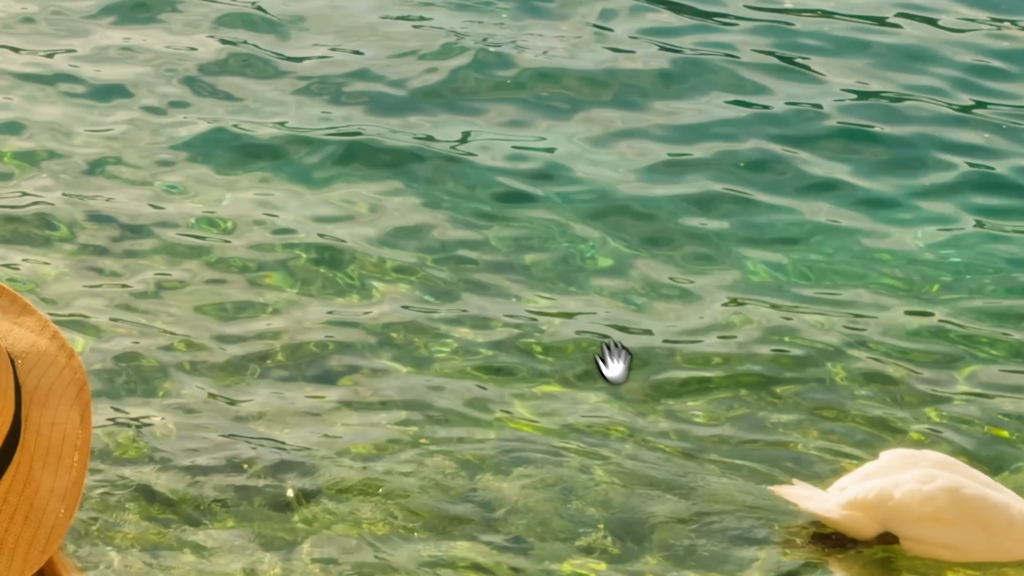
drag(639, 339, 582, 231)
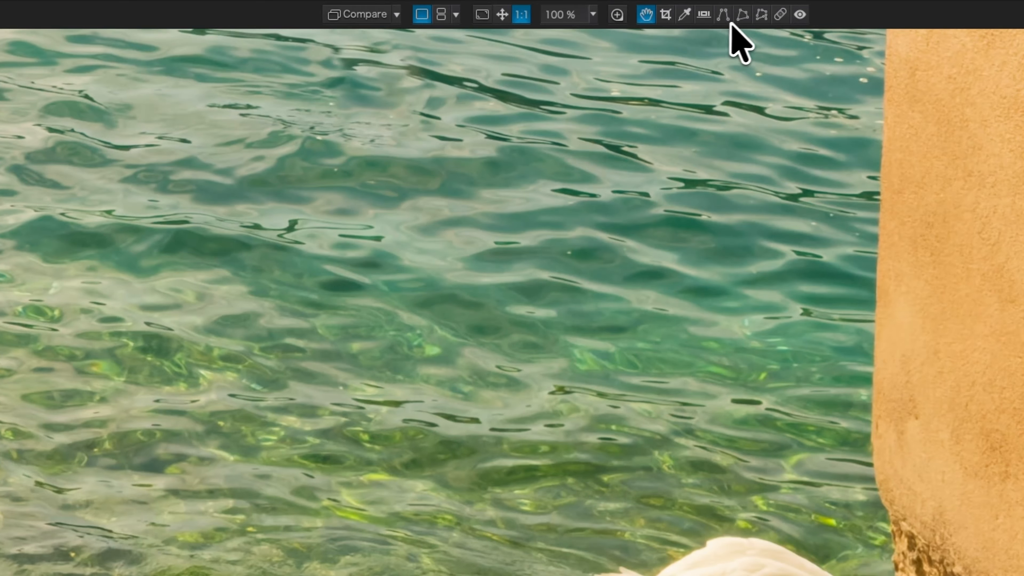
double_click(263, 325)
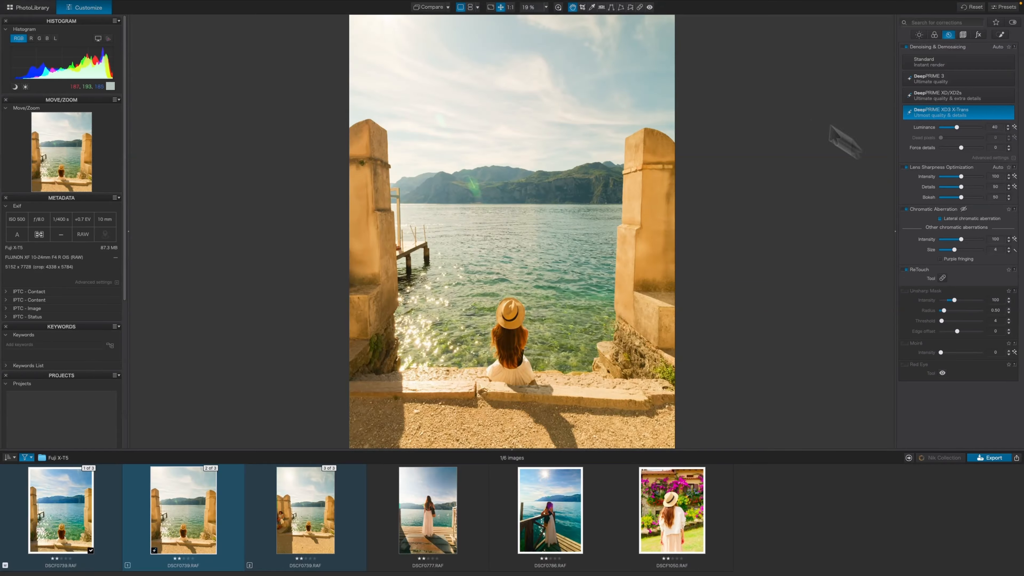
Step: Level the photo by aligning the horizon line with the waterline below the far mountains, and apply the correction
click(612, 7)
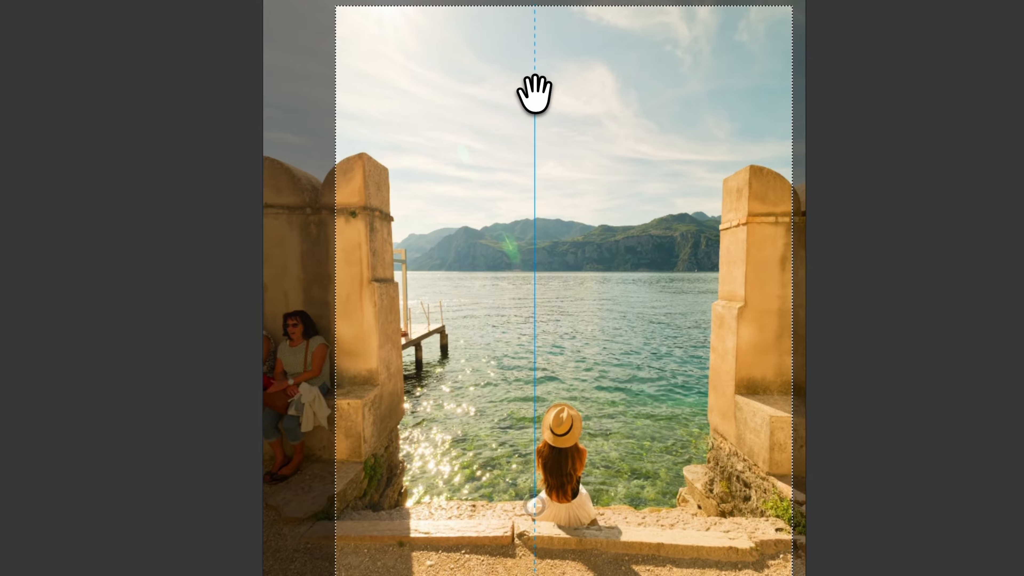
drag(535, 95, 458, 247)
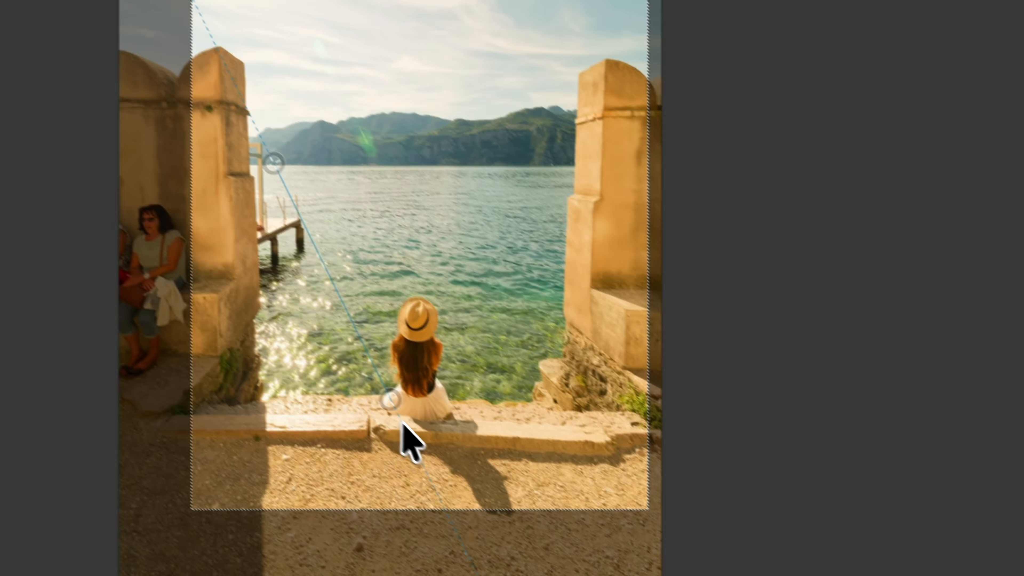
drag(535, 505, 700, 322)
drag(531, 149, 541, 154)
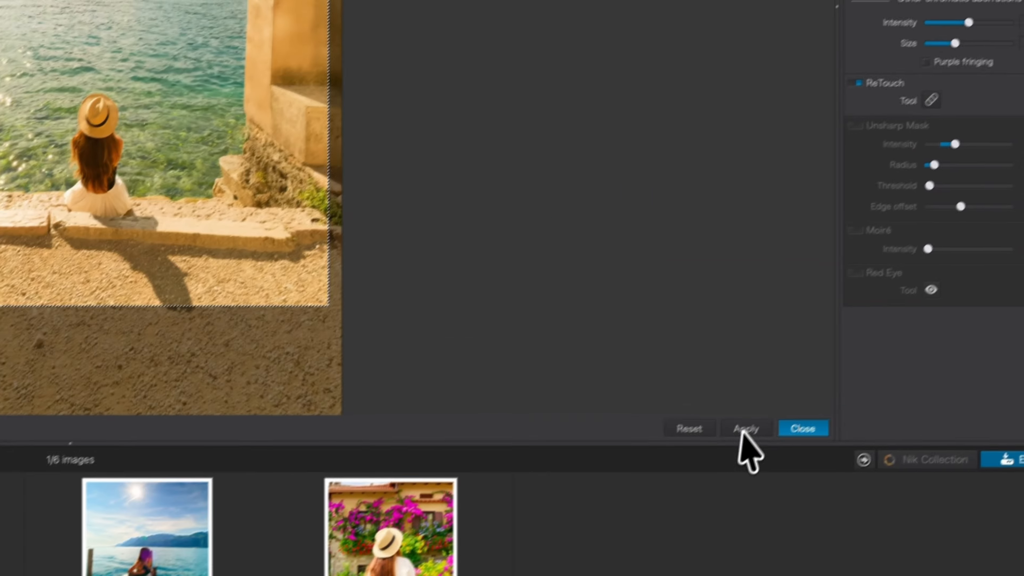
click(743, 430)
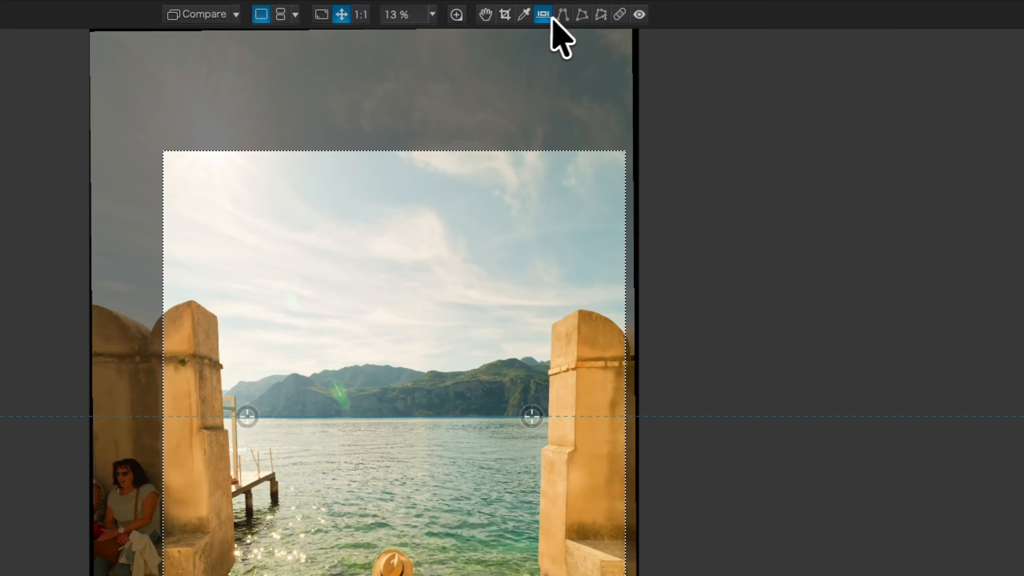
Step: Correct the vertical perspective with Force Parallel guides along the left and right stone pillars, and apply the correction
click(563, 16)
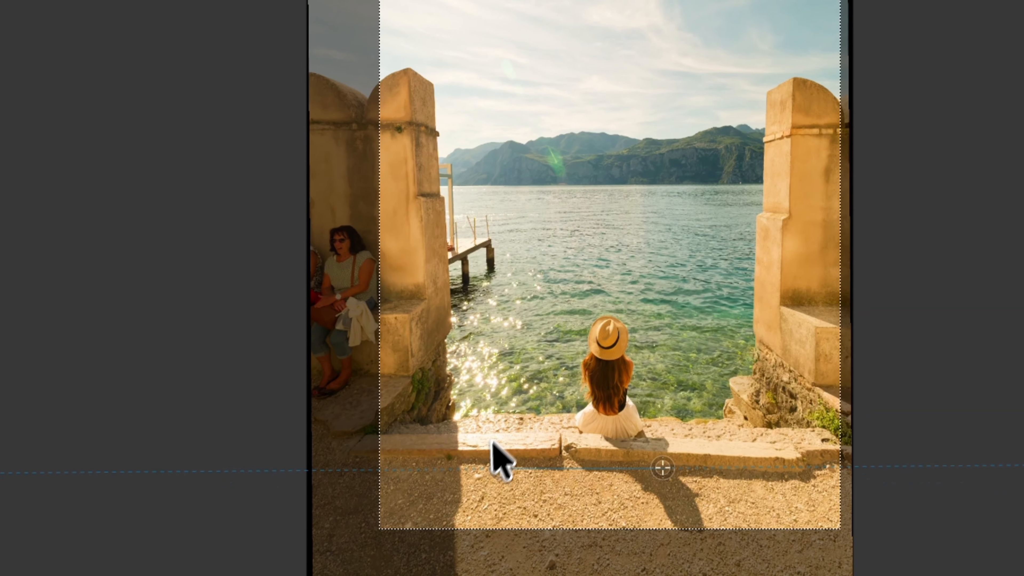
drag(494, 464, 411, 85)
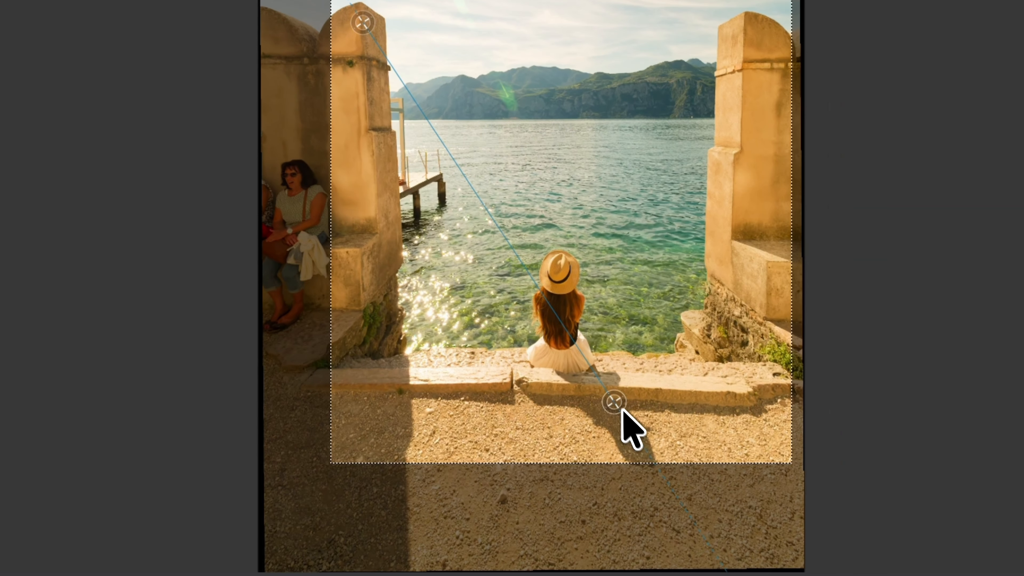
drag(614, 403, 379, 315)
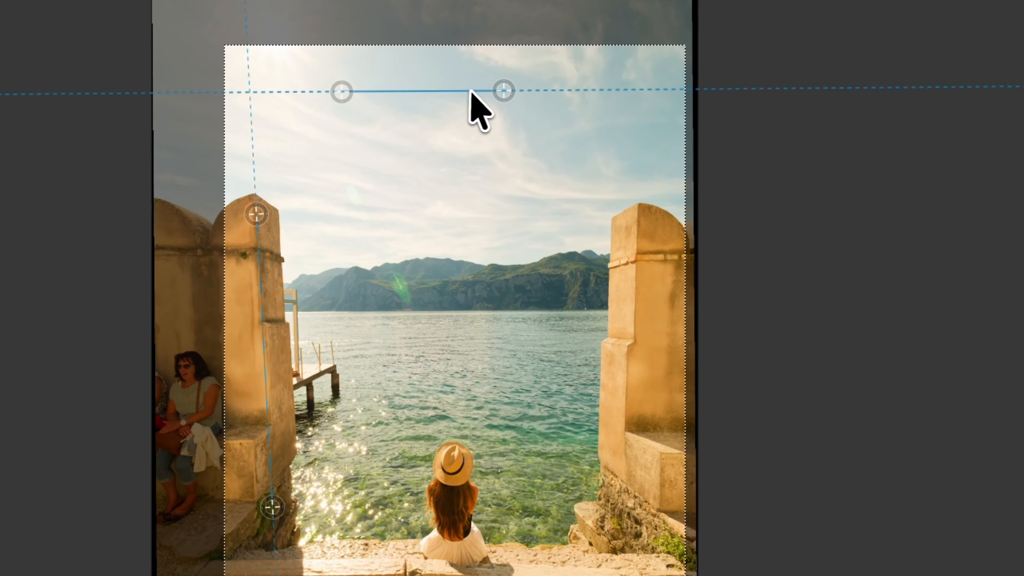
drag(502, 90, 628, 485)
drag(341, 92, 635, 212)
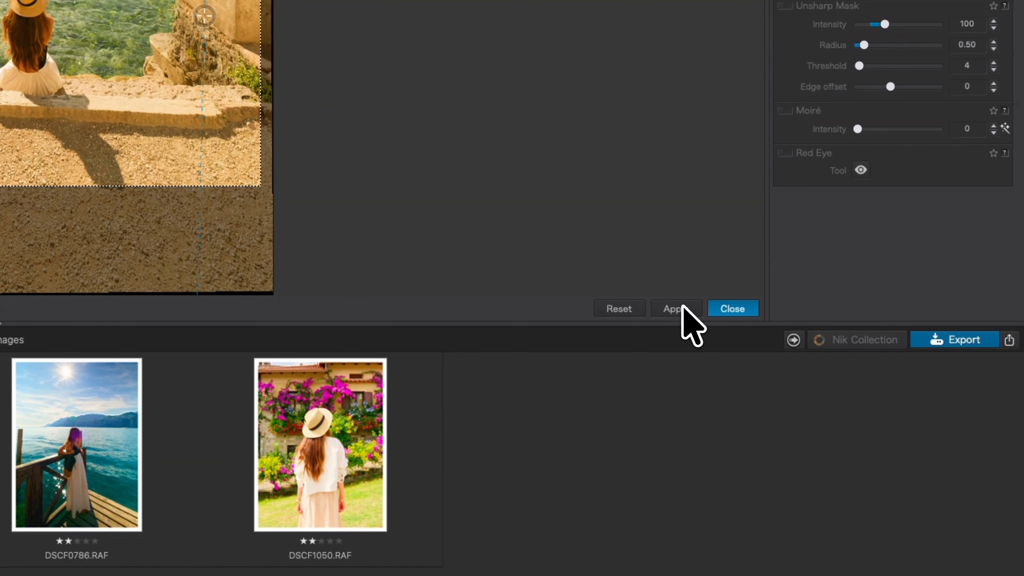
click(683, 309)
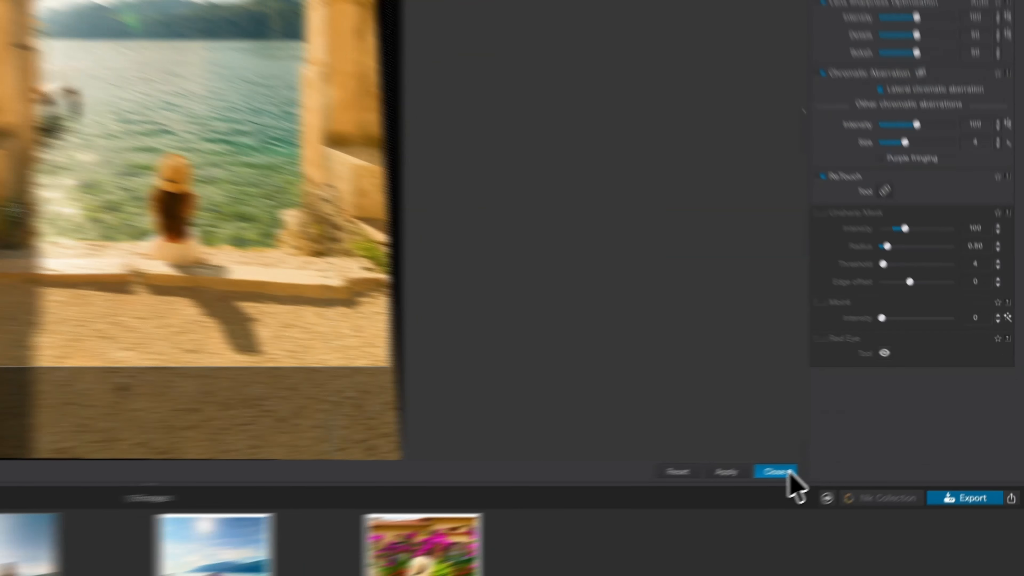
click(878, 442)
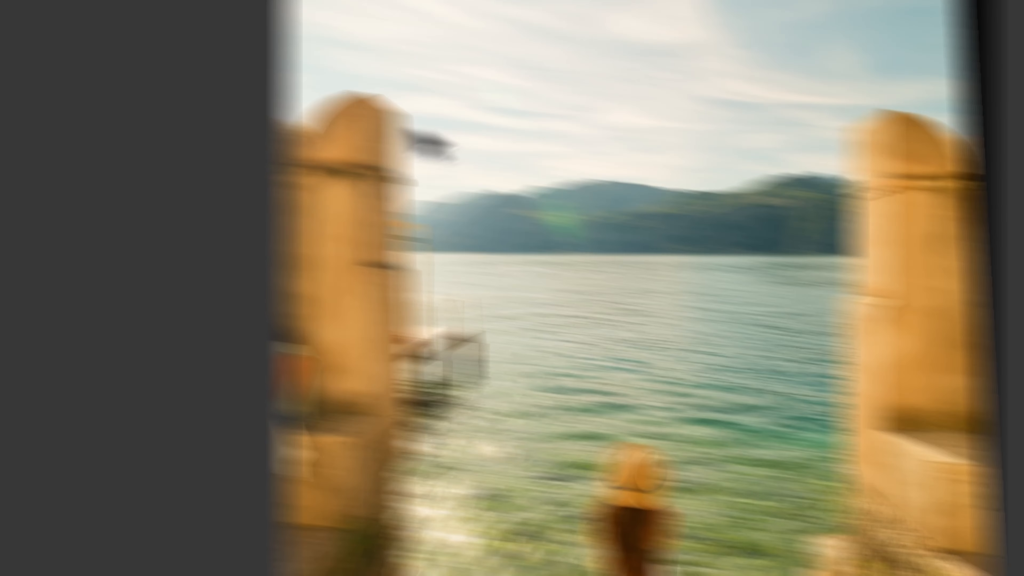
Step: Tighten the crop to about 4342 x 5790 px around the seated woman and the stone pillars, excluding the black edges, and apply it
click(587, 14)
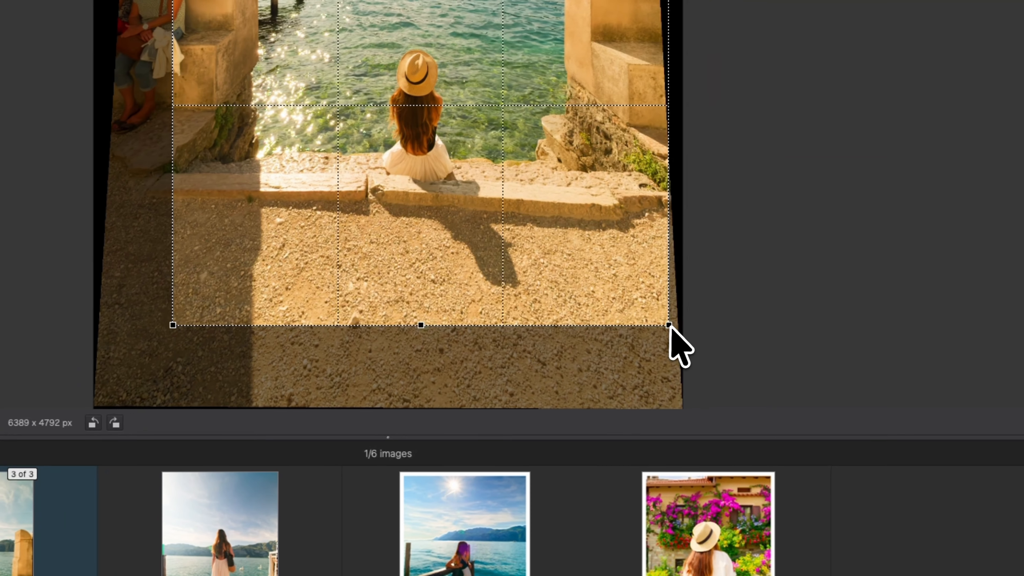
drag(670, 326, 617, 271)
drag(605, 225, 619, 246)
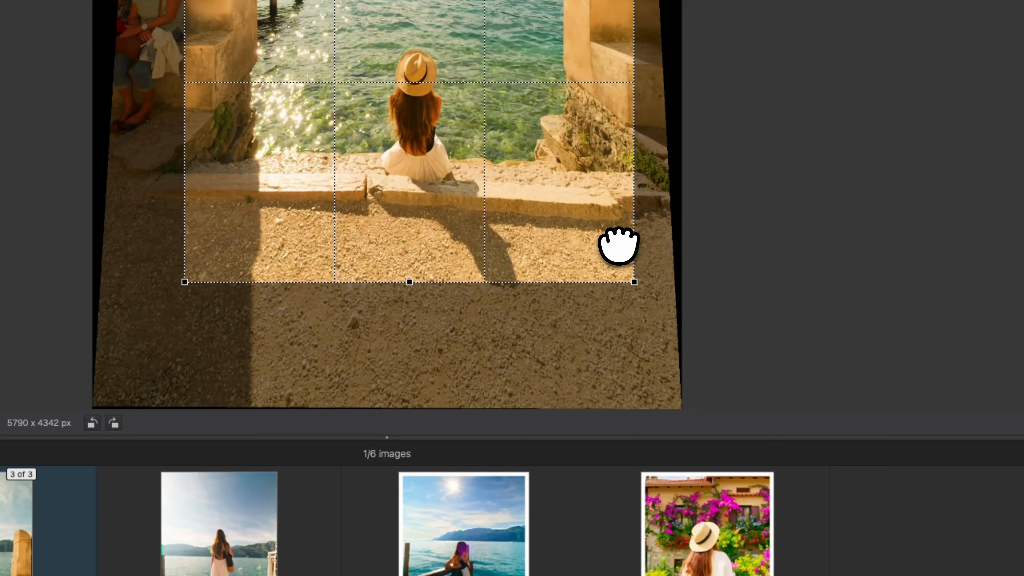
key(Return)
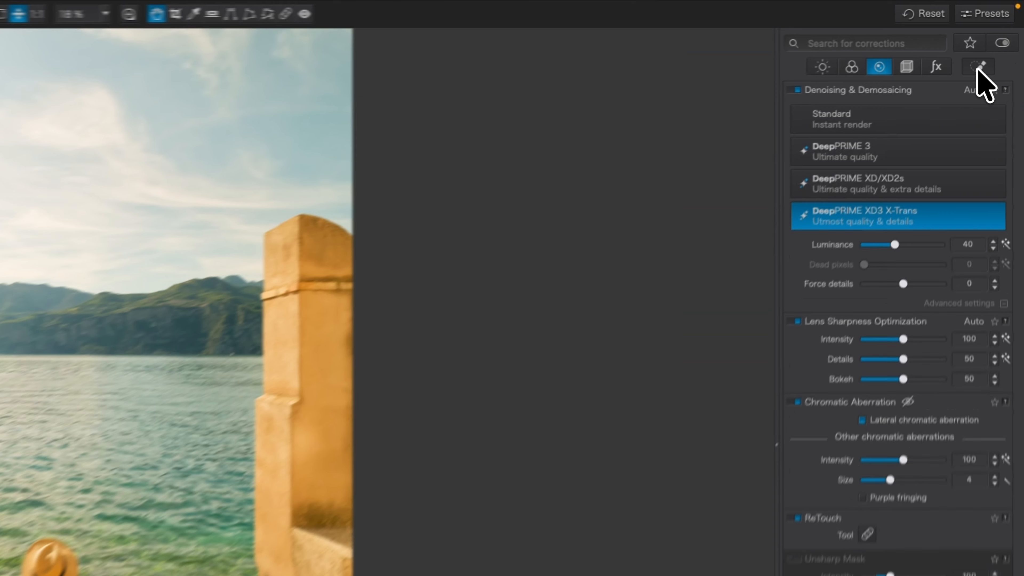
Step: Create a local adjustment with an AI mask that selects the Sky
click(996, 36)
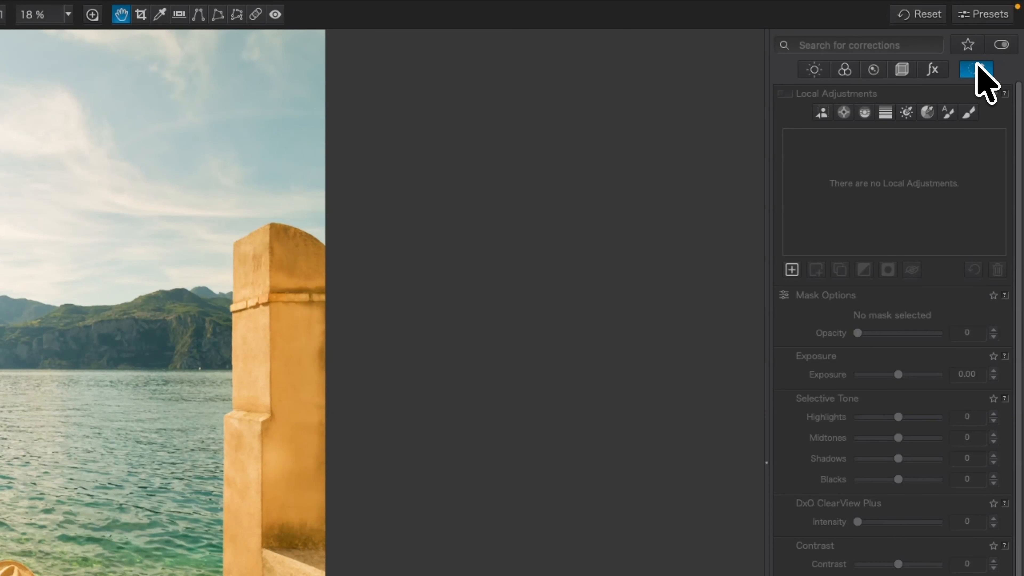
click(821, 112)
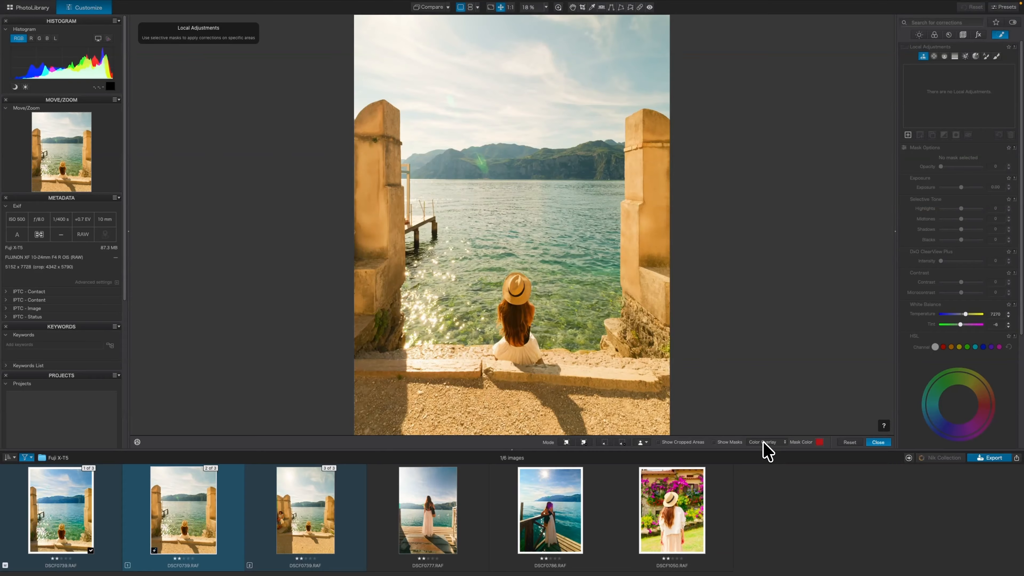
click(646, 442)
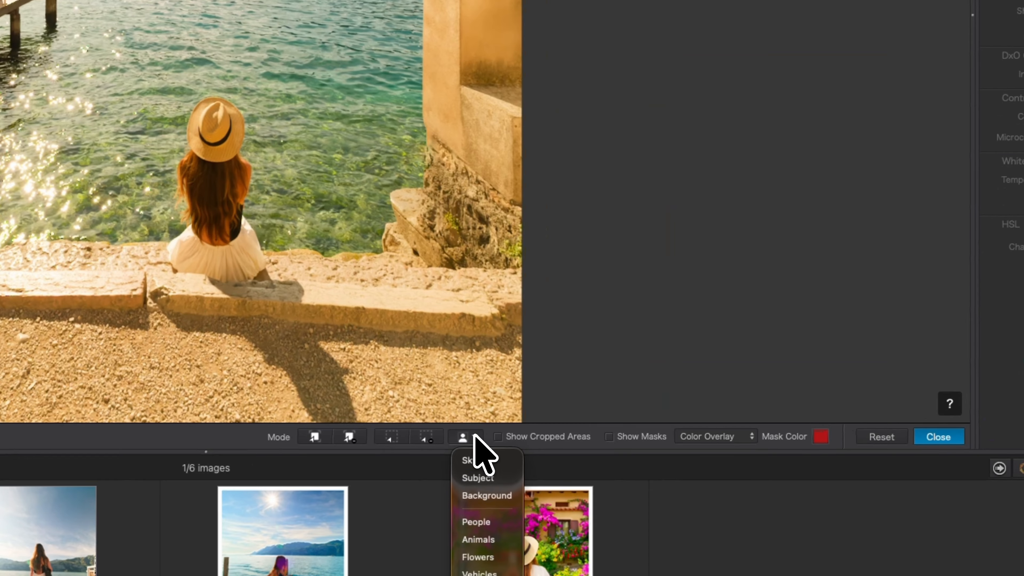
click(480, 461)
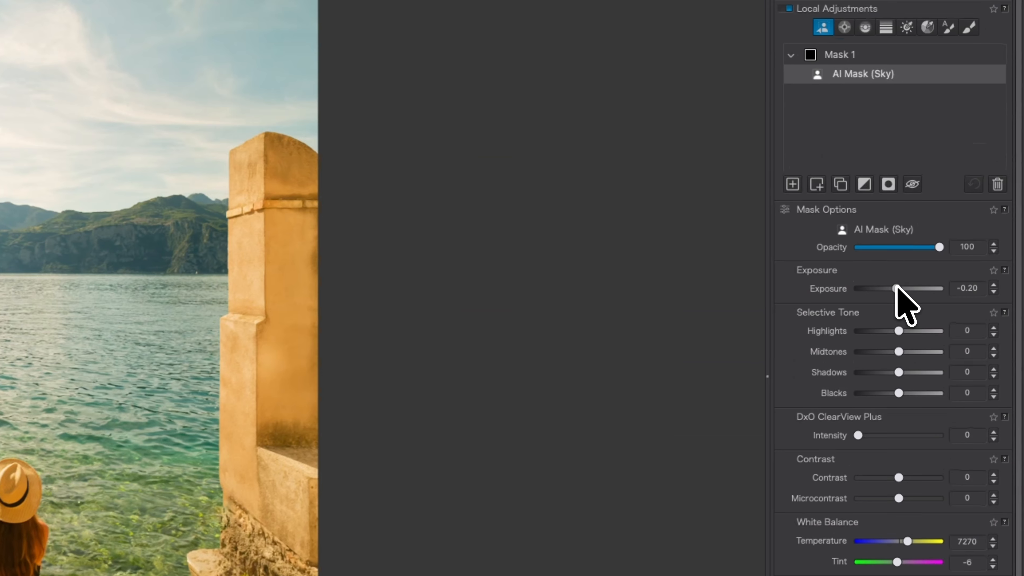
Step: Darken the masked sky by setting its local exposure to -1.29
drag(959, 187, 955, 187)
drag(885, 288, 887, 291)
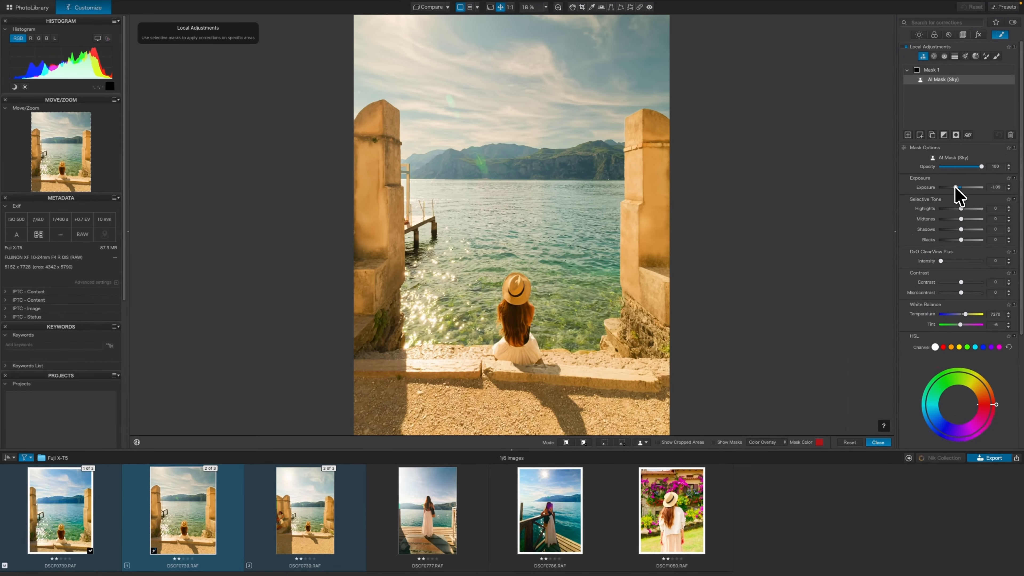
drag(956, 188, 955, 187)
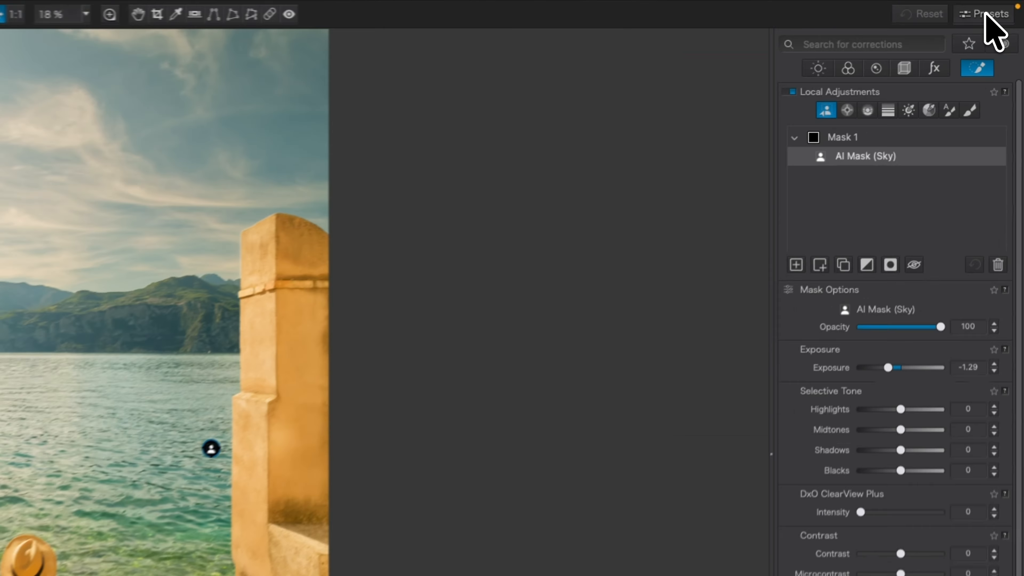
Step: Try the preset 1 - DxO Style - Natural on the photo
click(1004, 8)
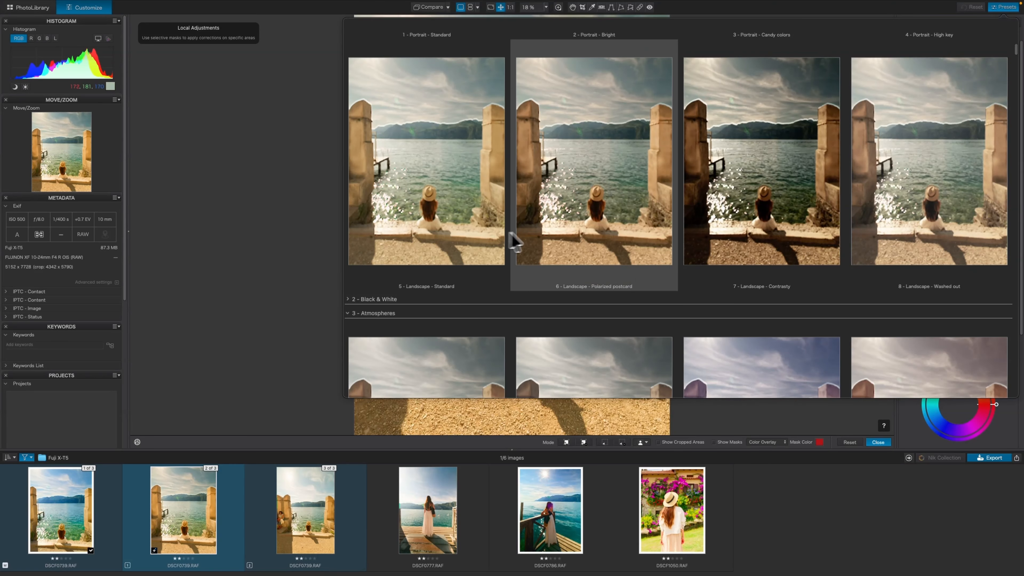
scroll(588, 233, up, 10)
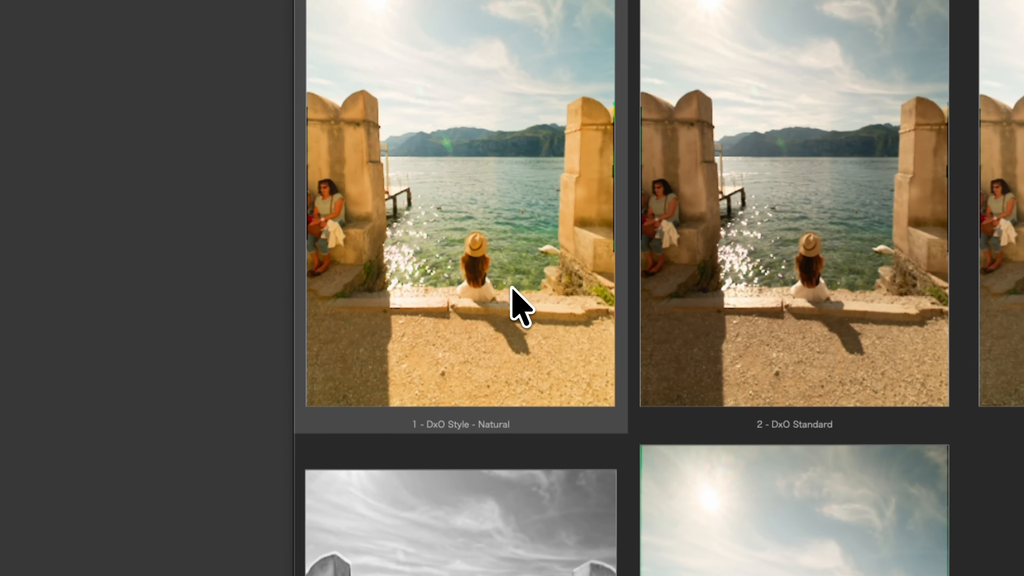
click(452, 211)
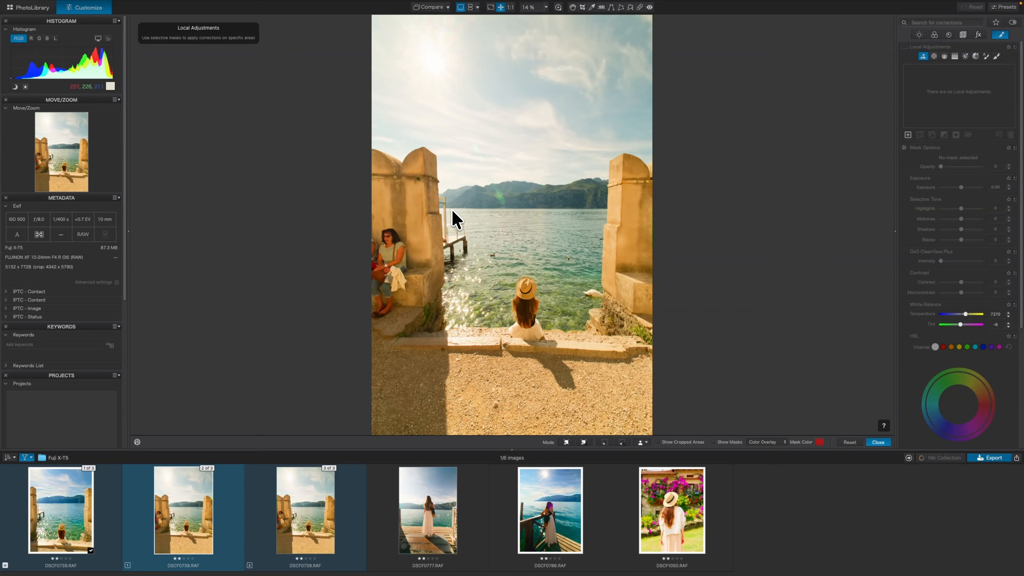
Step: Apply the preset 1 - Portrait - Standard from the Portrait and Landscape group, and leave the local adjustments mode
click(1004, 7)
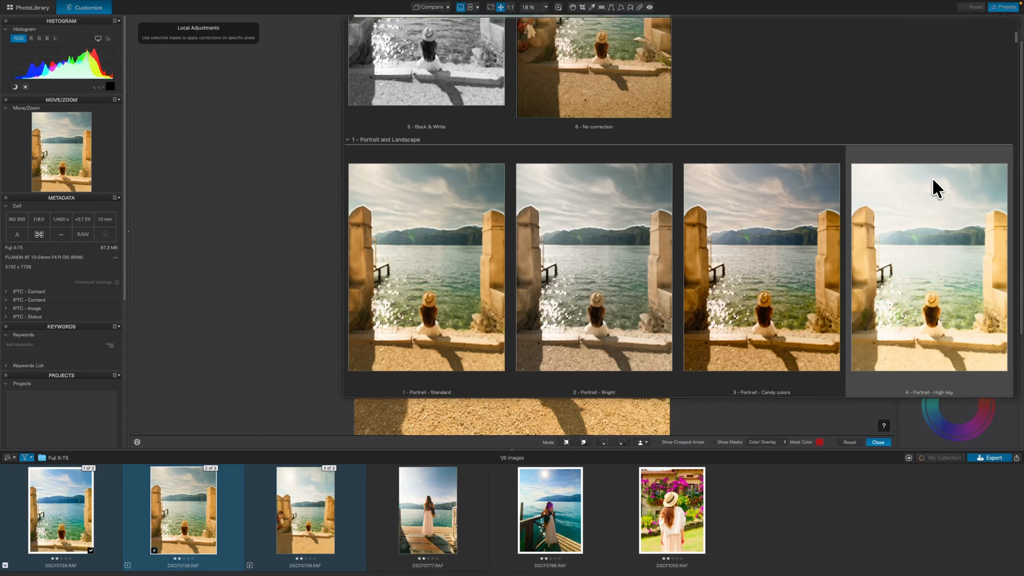
scroll(936, 188, down, 1)
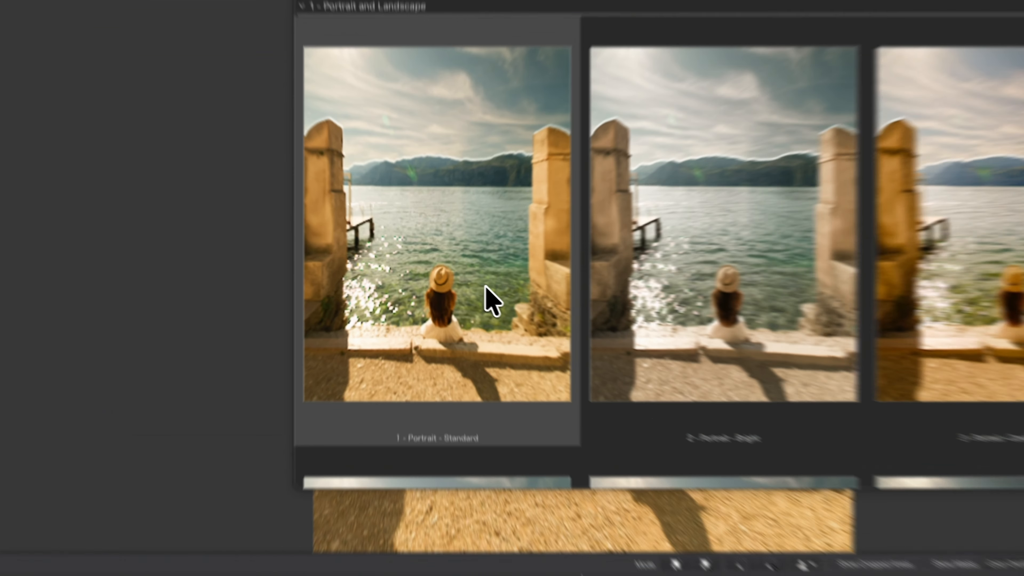
click(457, 301)
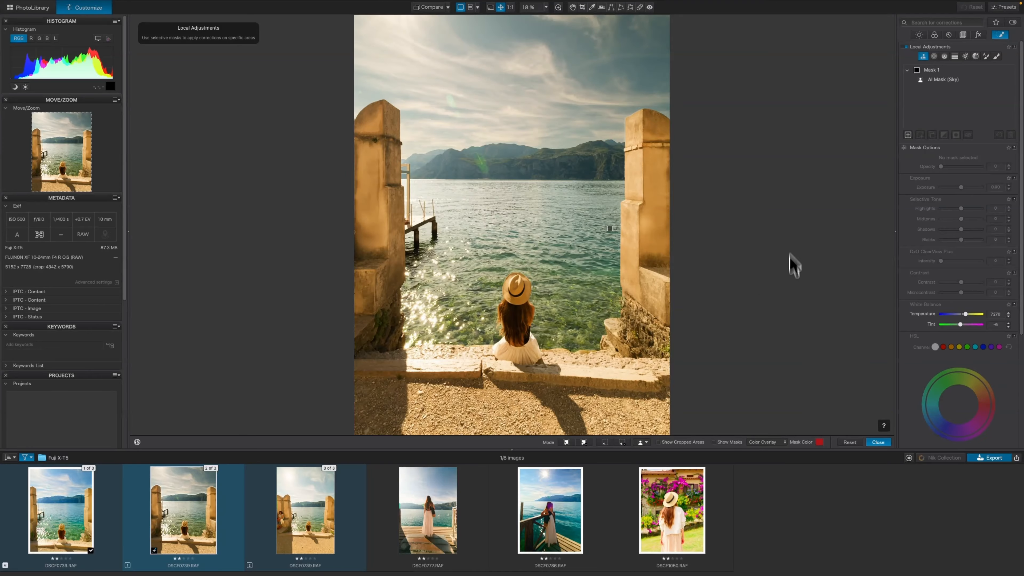
click(879, 443)
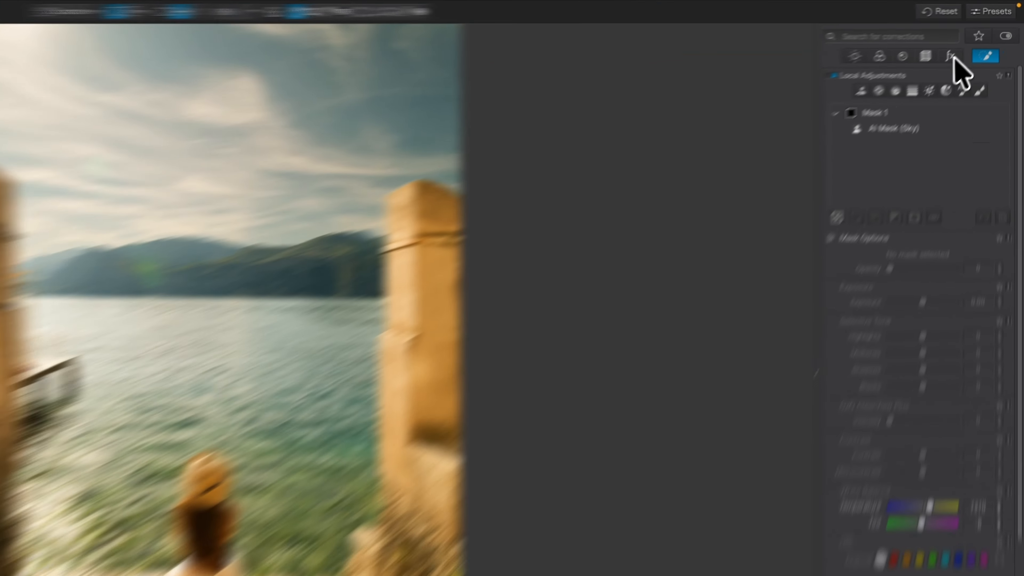
Step: Add a White frame positioned outside the photo with its size set to 0
click(978, 34)
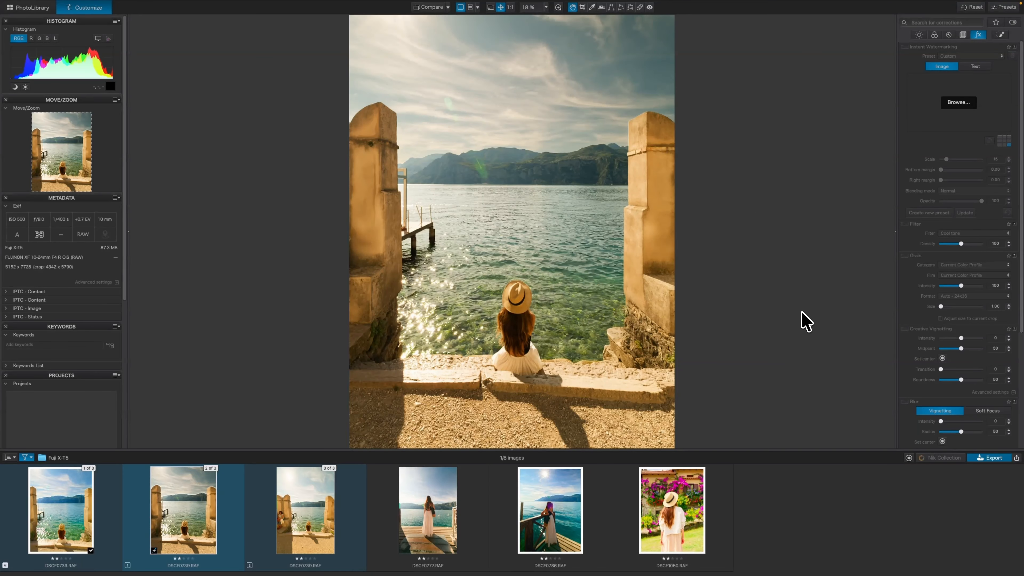
scroll(940, 328, down, 5)
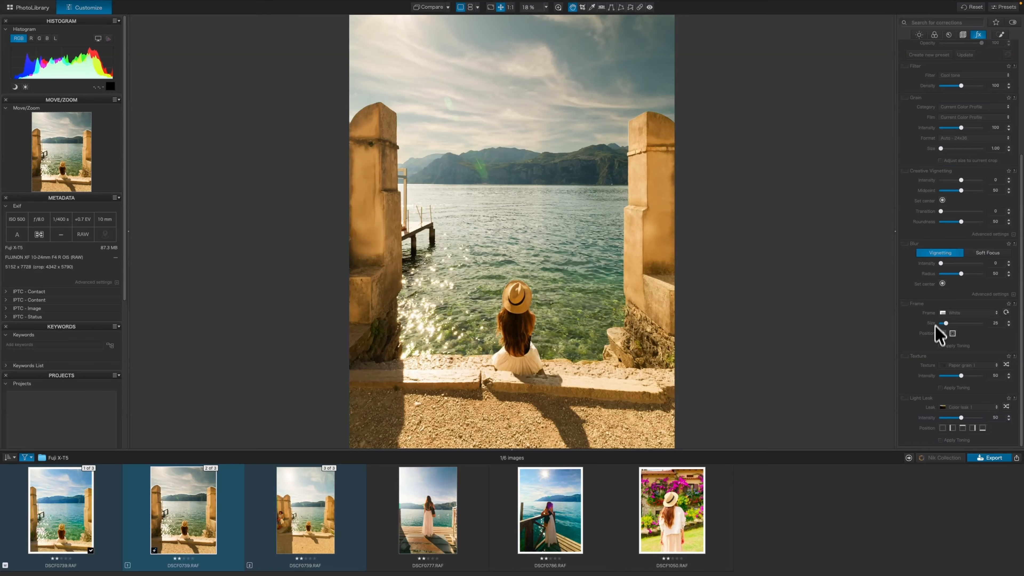
click(906, 305)
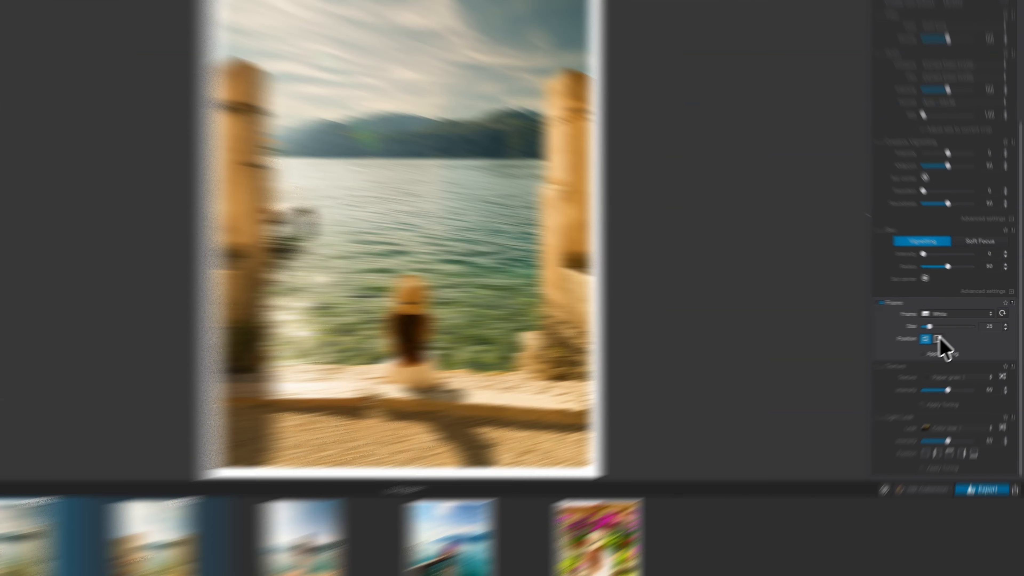
click(953, 333)
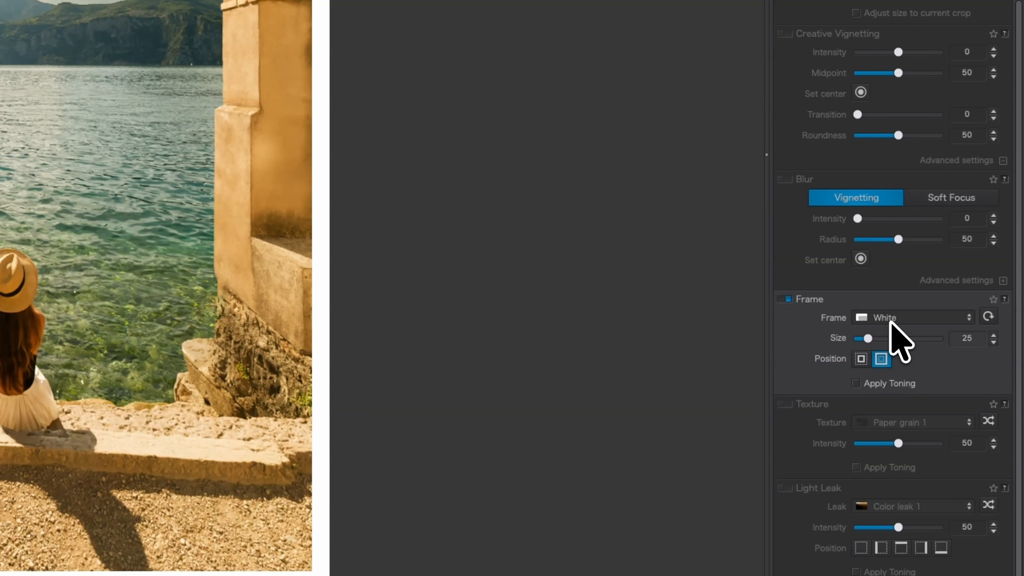
drag(868, 339, 858, 339)
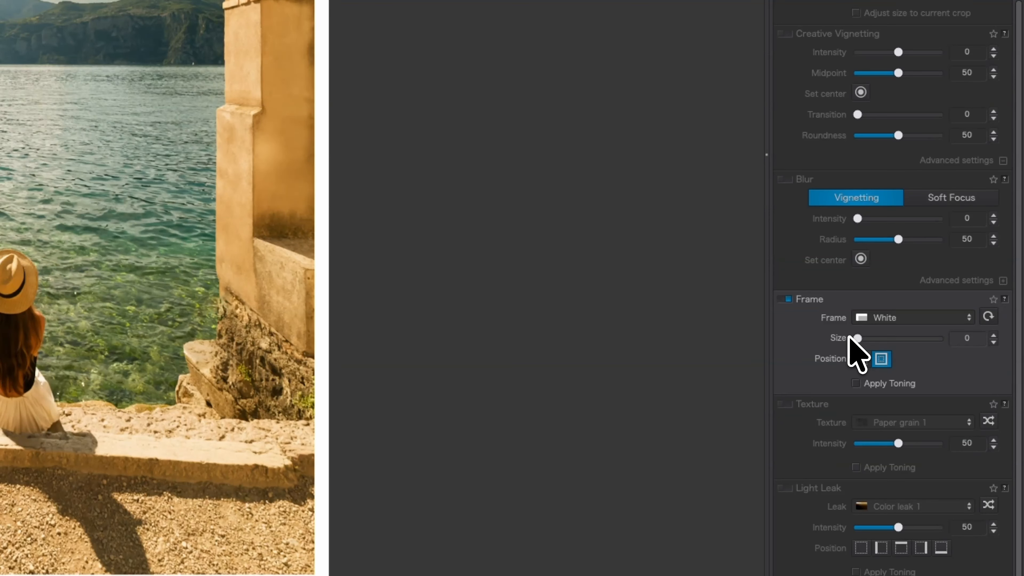
click(879, 318)
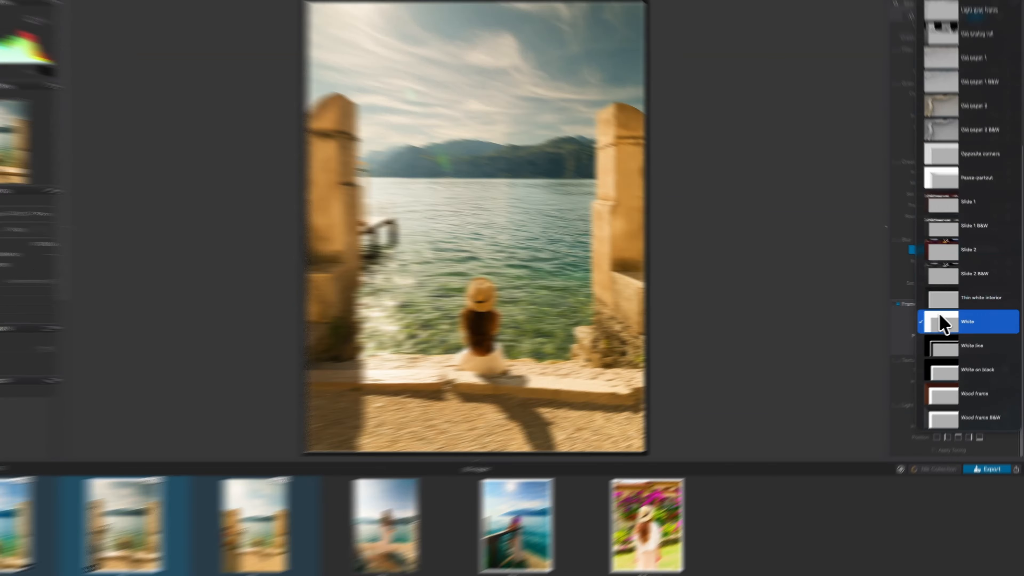
click(947, 321)
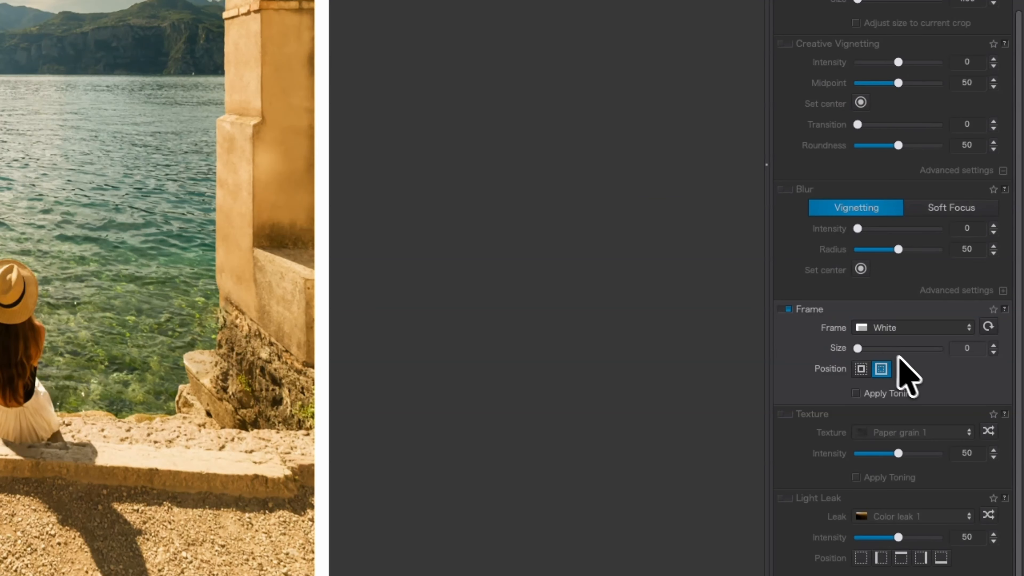
Step: Try the Paper grain 1 texture on the photo, look through the other textures, and switch the texture effect off
click(788, 414)
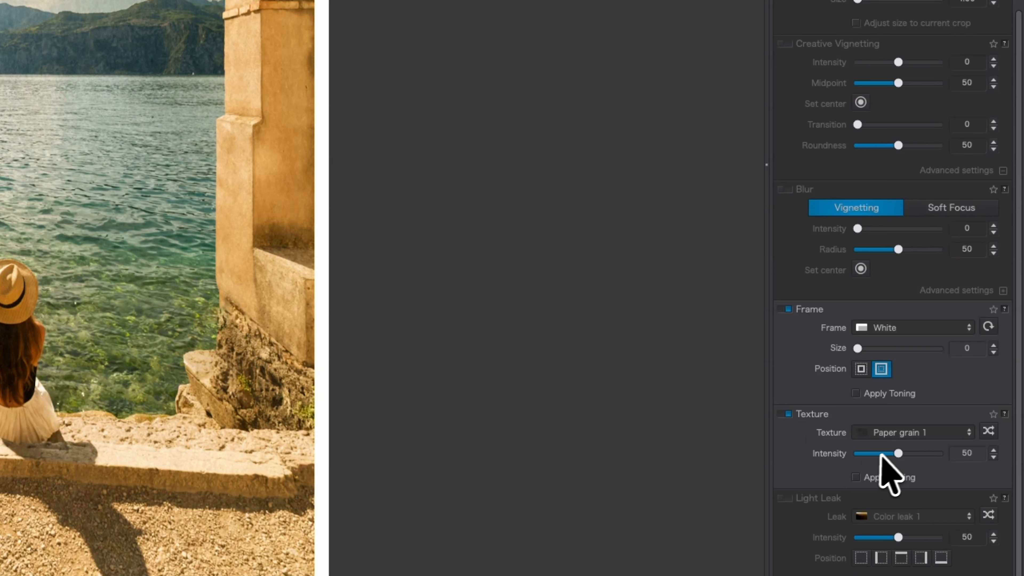
click(906, 432)
key(Up)
key(Up)
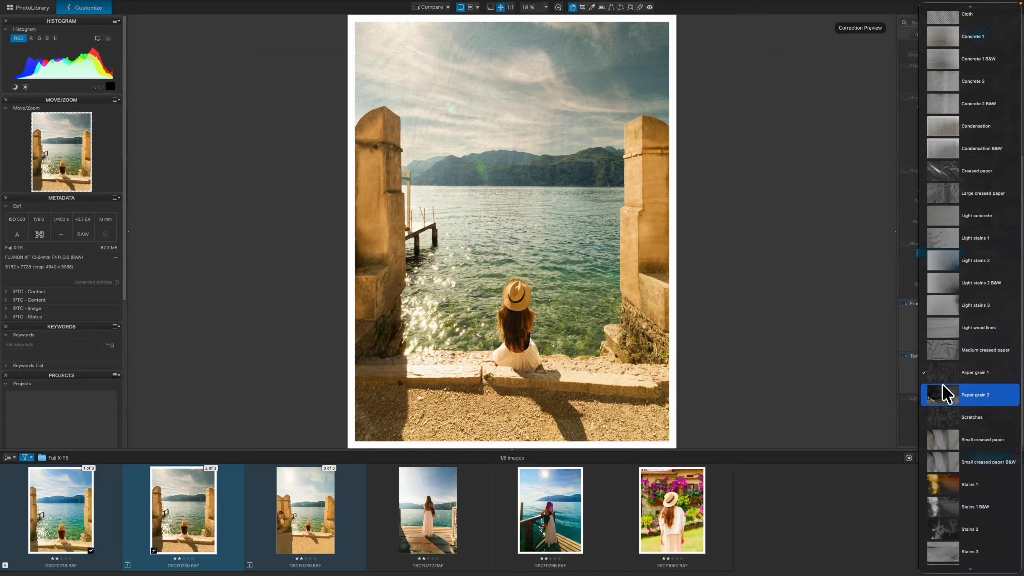
click(912, 384)
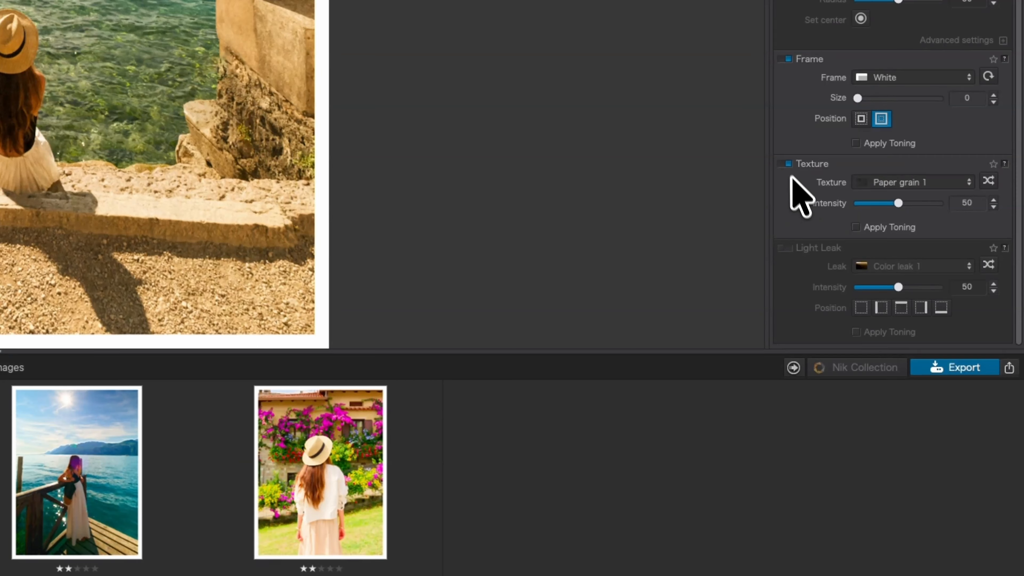
click(789, 164)
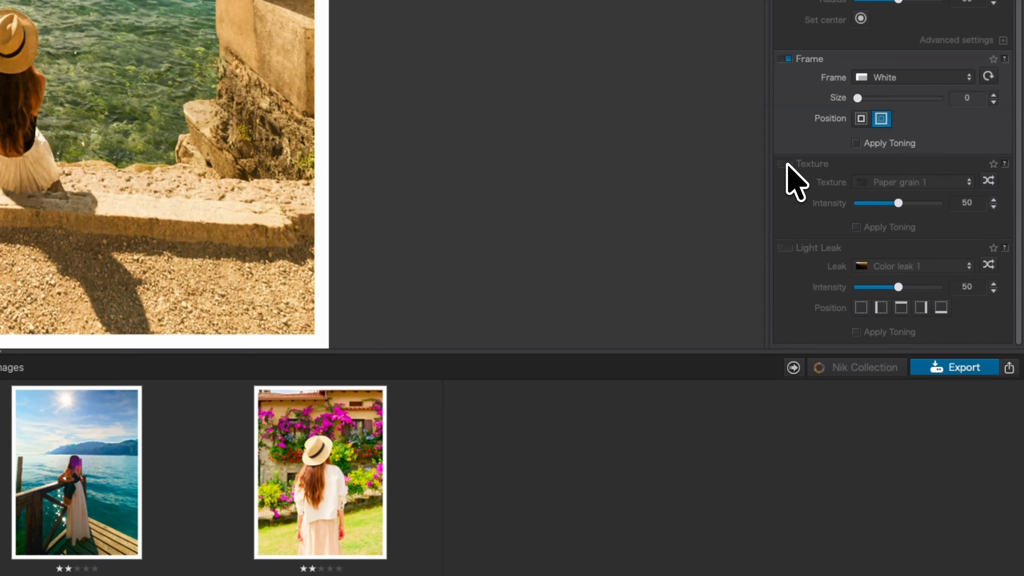
Step: Enable the light leak effect on the photo and choose White leak 17
click(788, 248)
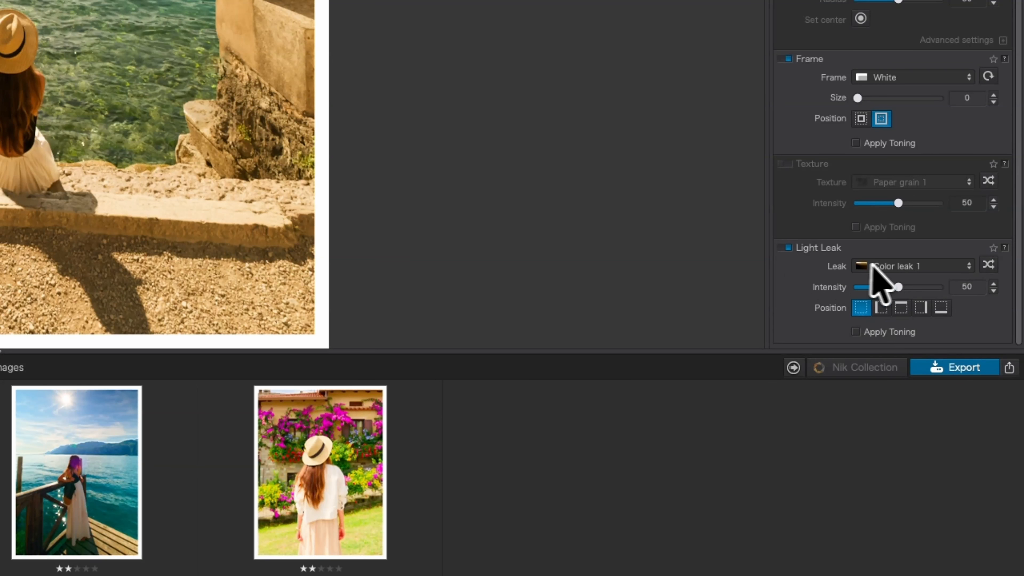
click(879, 267)
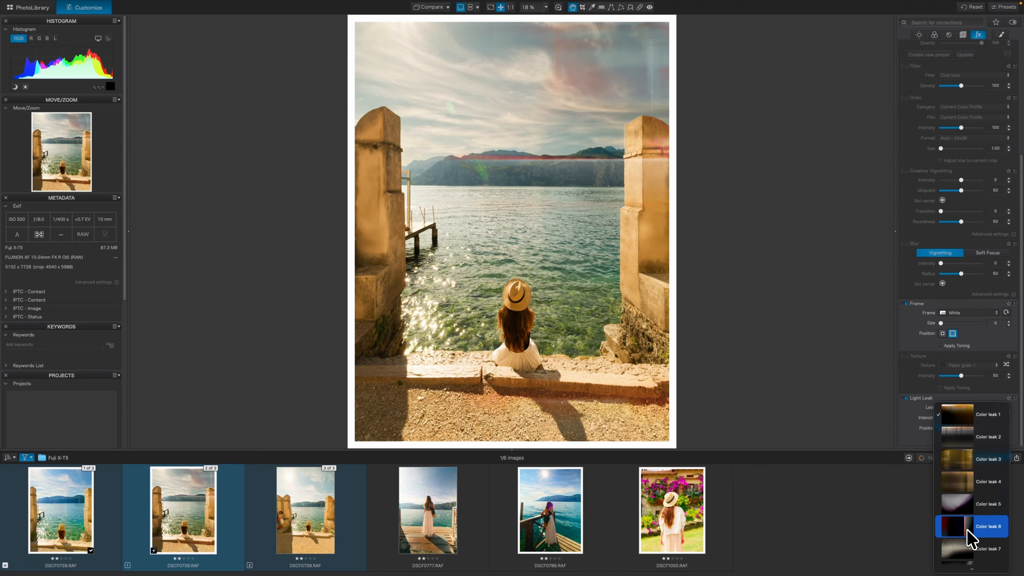
scroll(914, 525, down, 10)
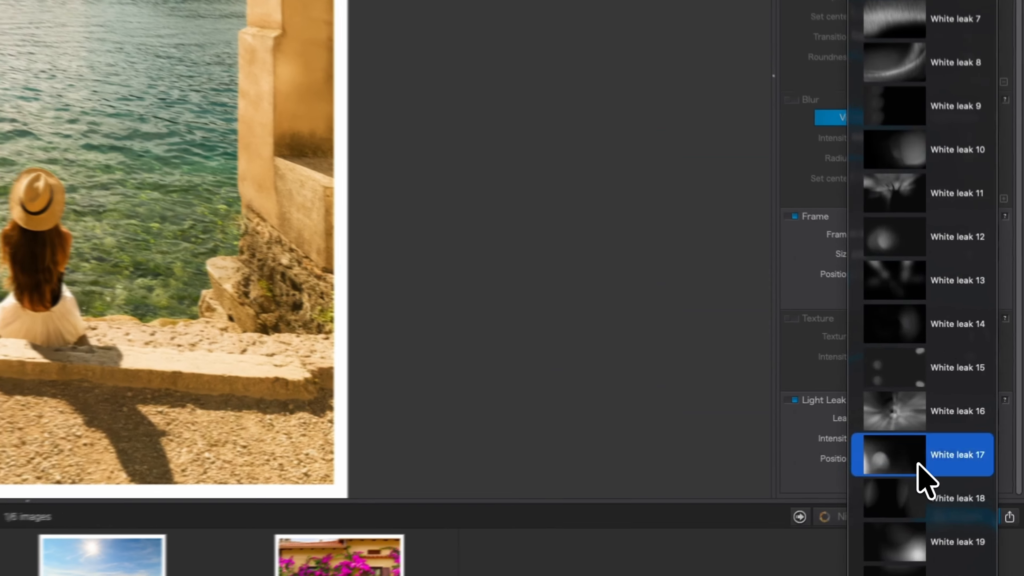
click(970, 433)
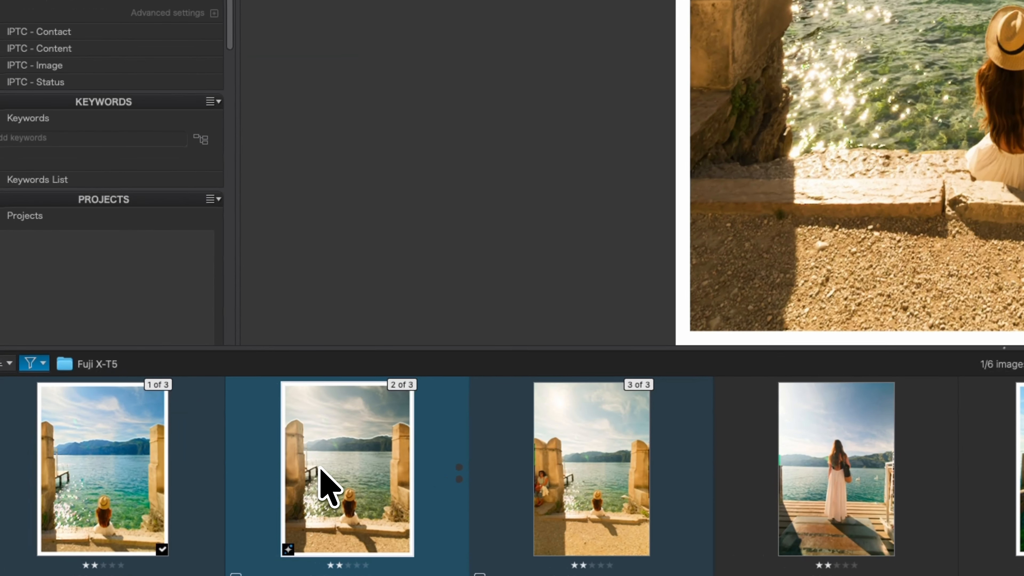
Step: Copy the correction settings of the framed virtual copy, the second image in the stack
right_click(337, 468)
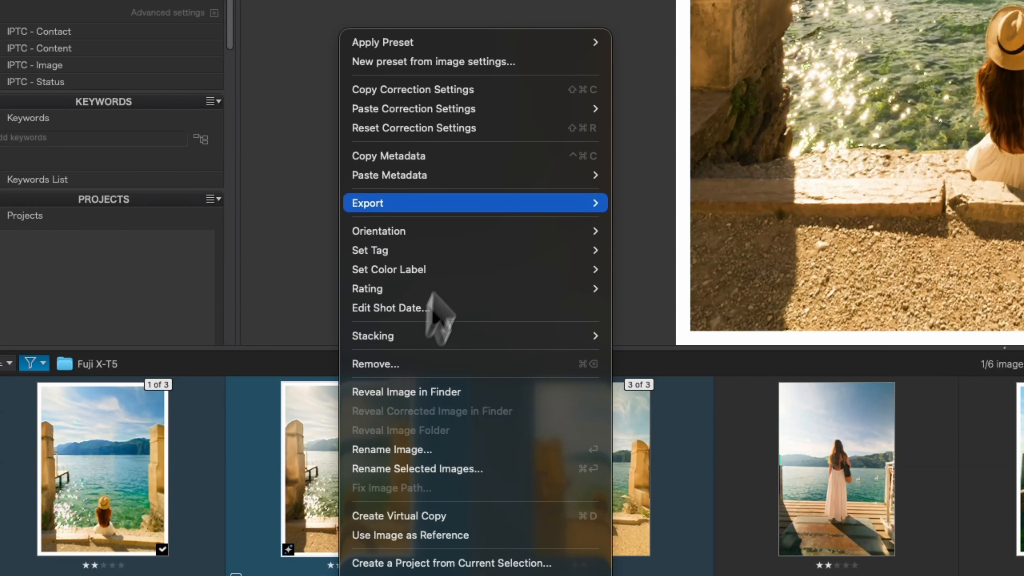
click(510, 89)
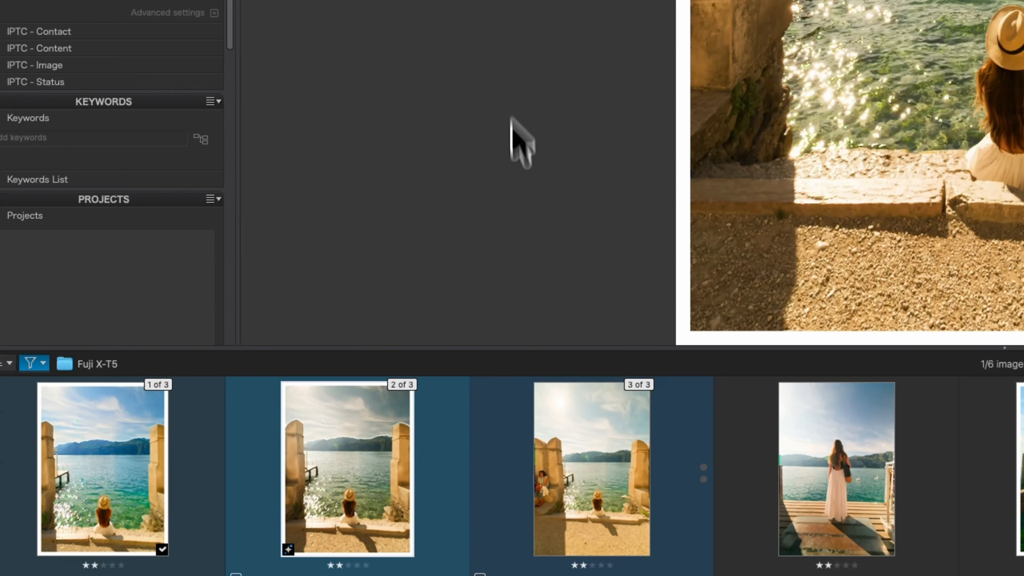